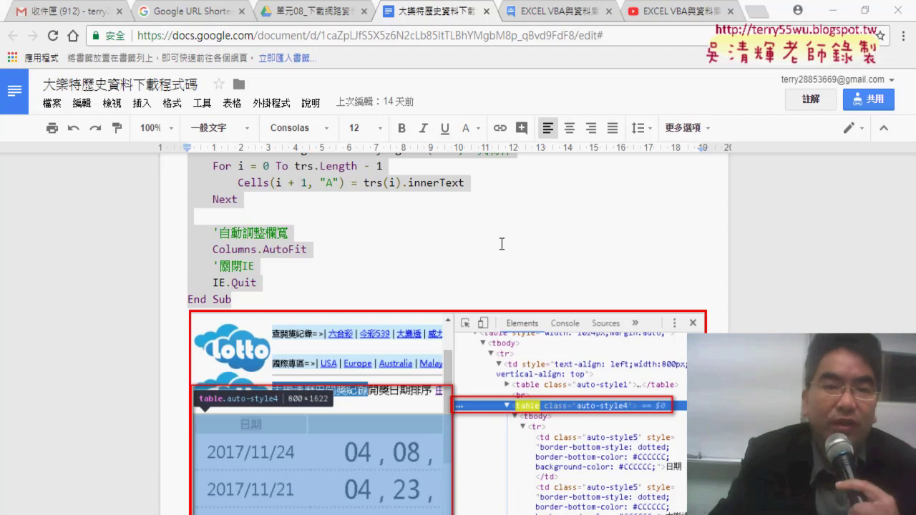
Step: Go up from the unit 08 Drive folder to the _雲端白板畫面 course folder and browse it
left_click(351, 6)
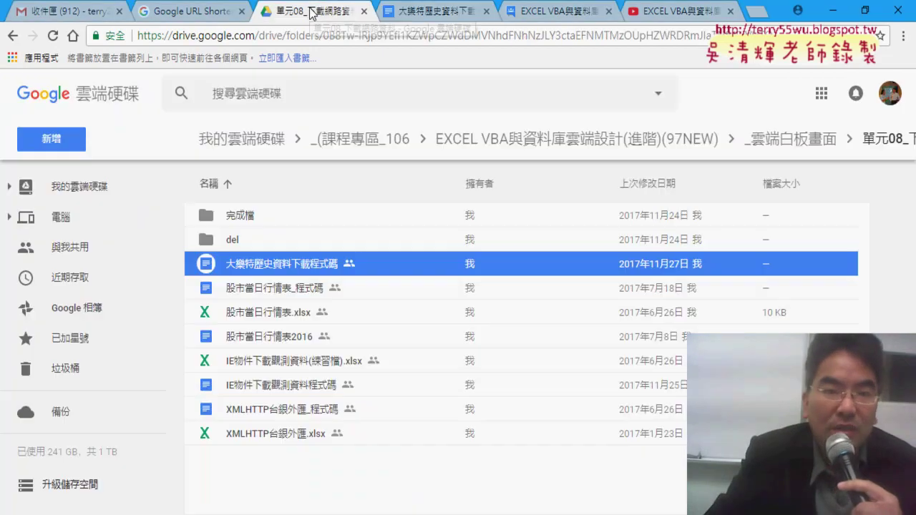
left_click(10, 38)
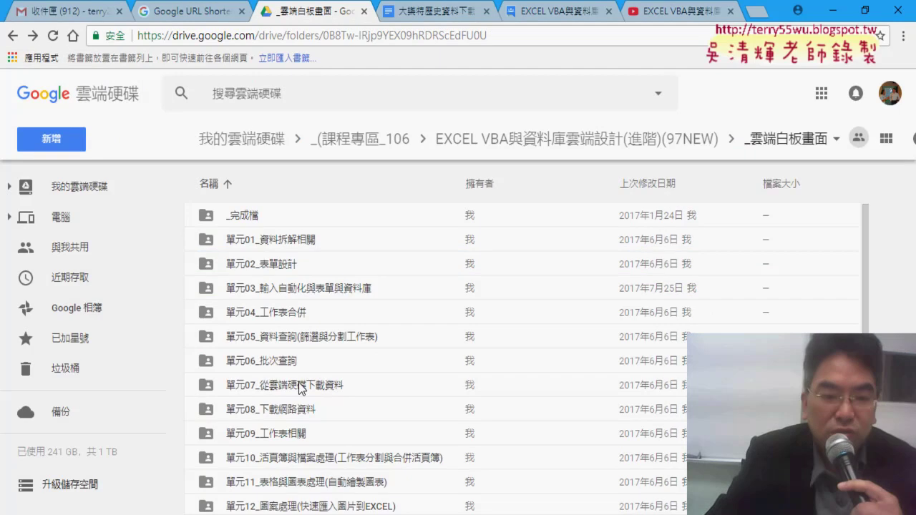
scroll(298, 382, "down", 2)
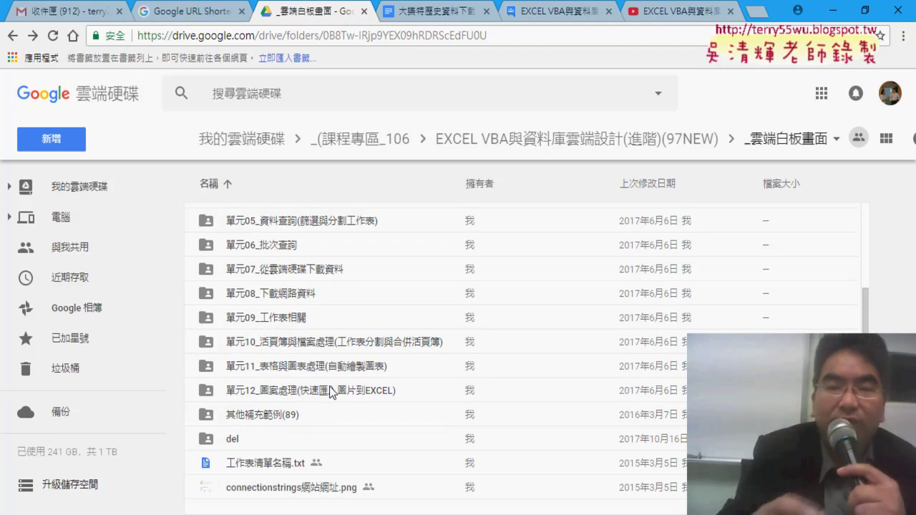
Step: Bring up the EXCEL VBA與資料庫 forum topic for the 第7單元 lesson
left_click(557, 15)
left_click(438, 16)
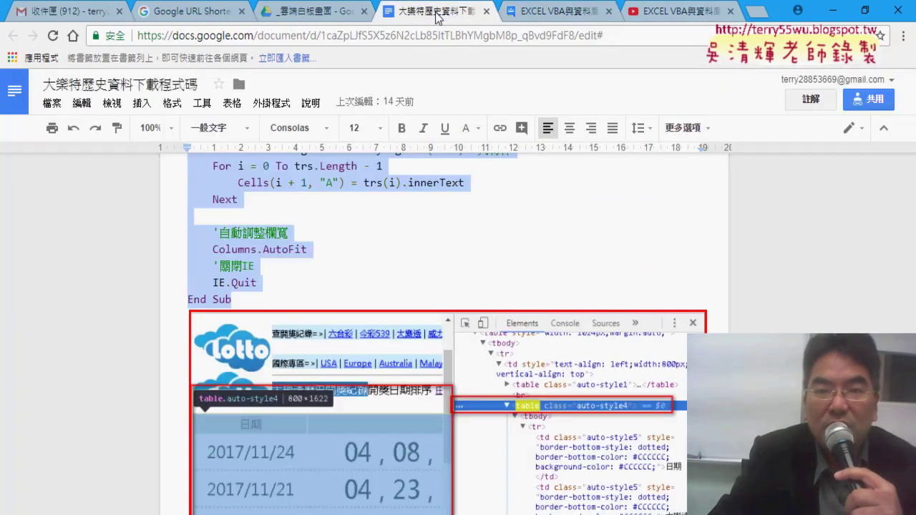
left_click(558, 12)
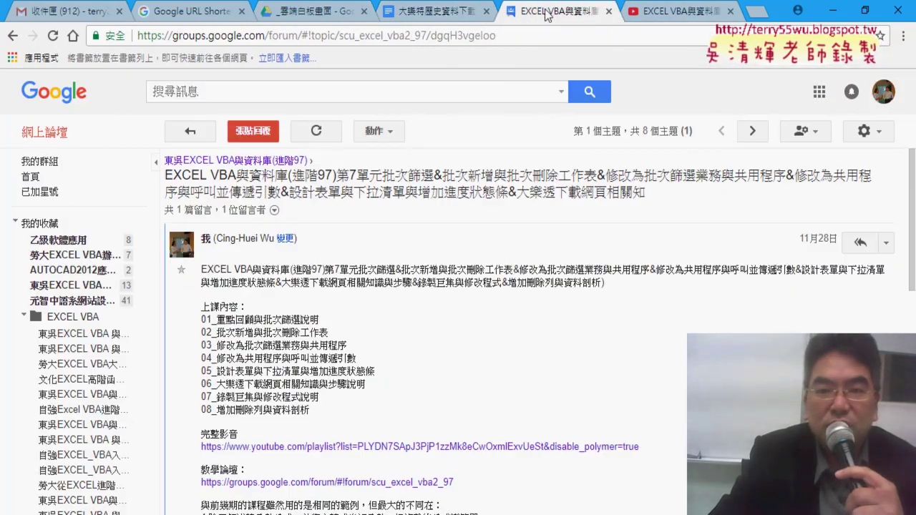
left_click(13, 35)
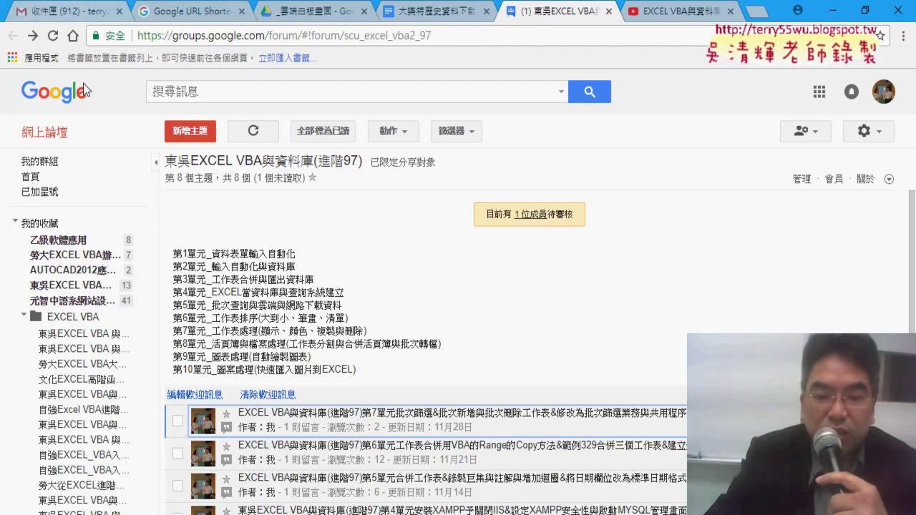
left_click(450, 422)
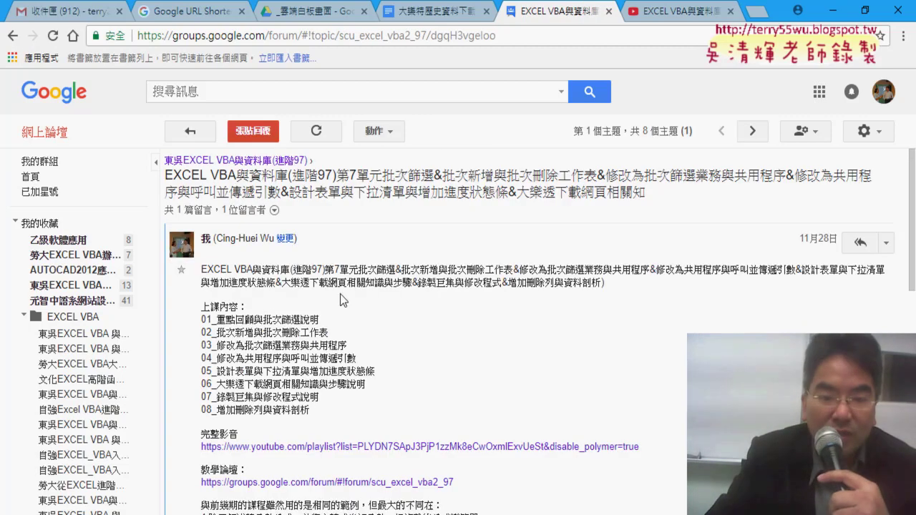
left_click_drag(358, 270, 395, 270)
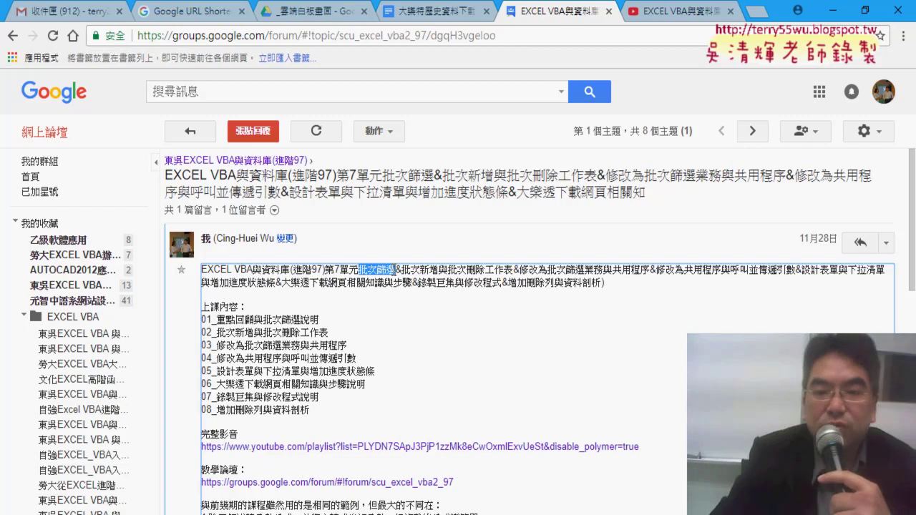
left_click_drag(420, 270, 439, 269)
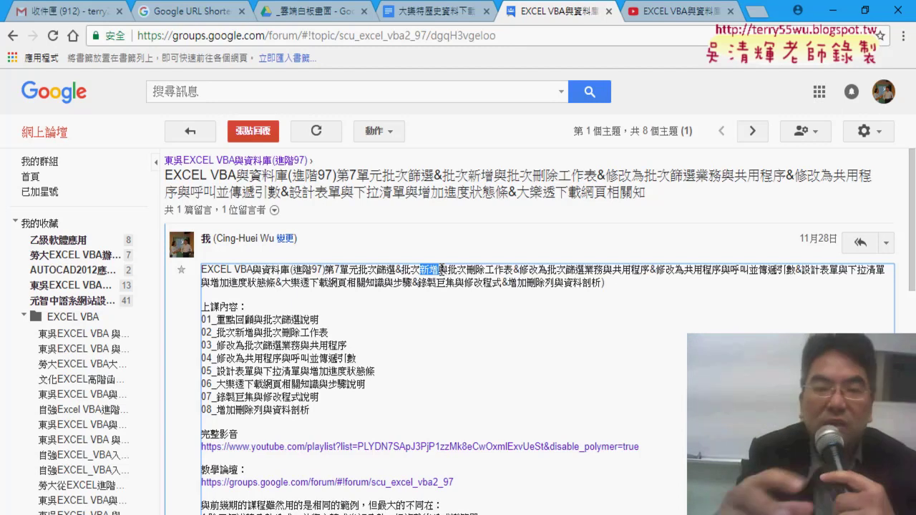
left_click_drag(467, 270, 486, 270)
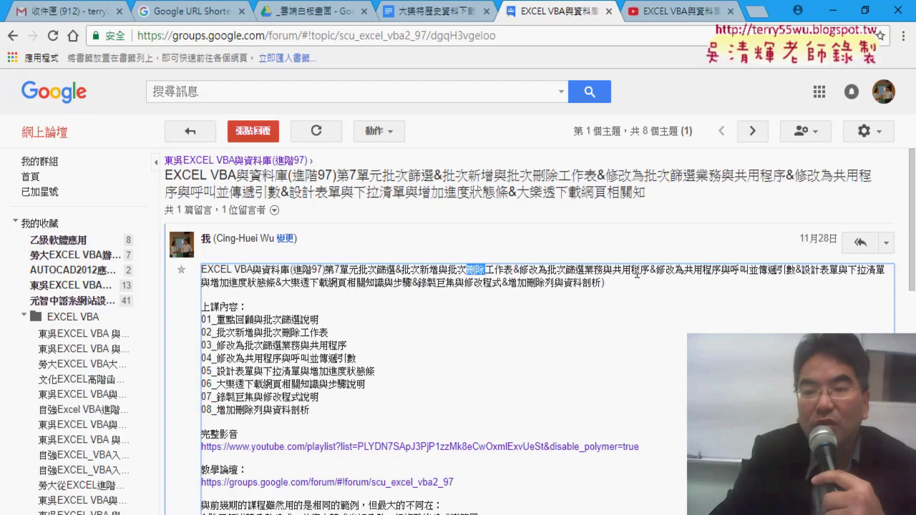
left_click_drag(612, 271, 649, 264)
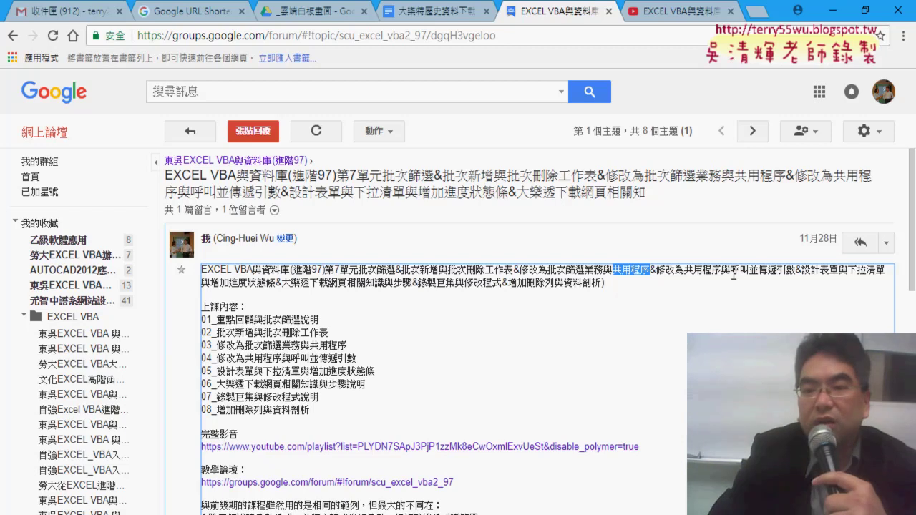
Step: Highlight 傳遞引數 and lesson item 06 in the post, then return to the 大樂特歷史資料下載 code document
left_click_drag(758, 270, 798, 266)
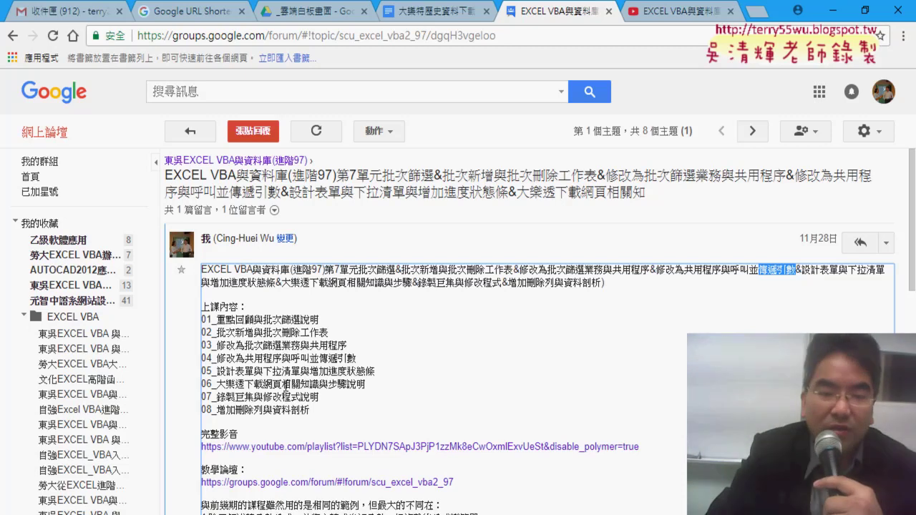
left_click_drag(223, 385, 217, 384)
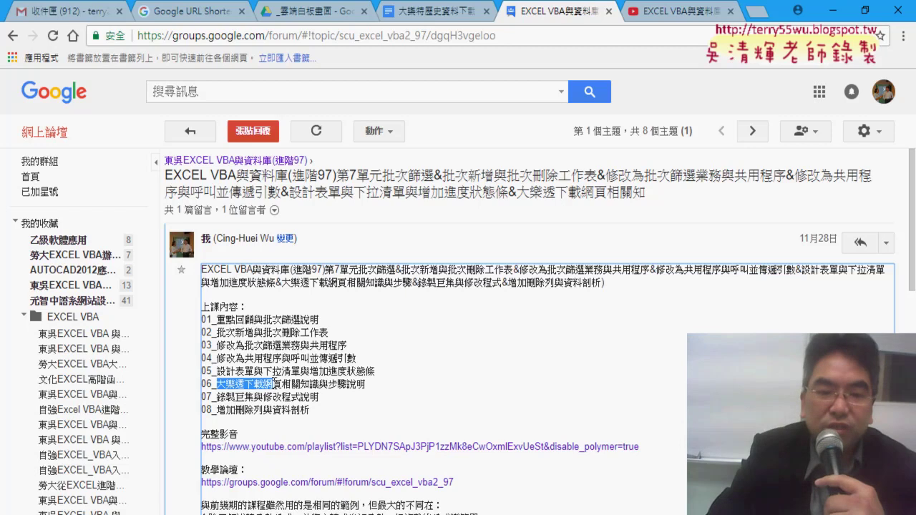
left_click_drag(273, 384, 350, 386)
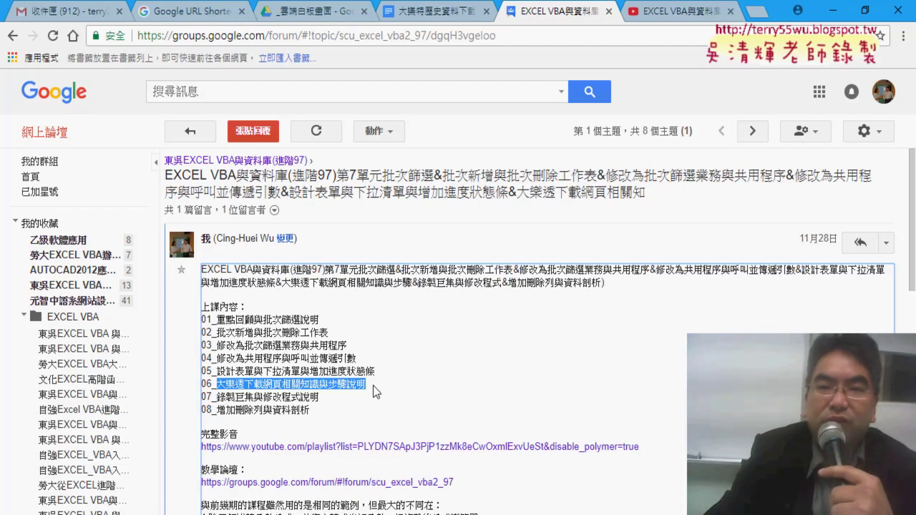
left_click(446, 9)
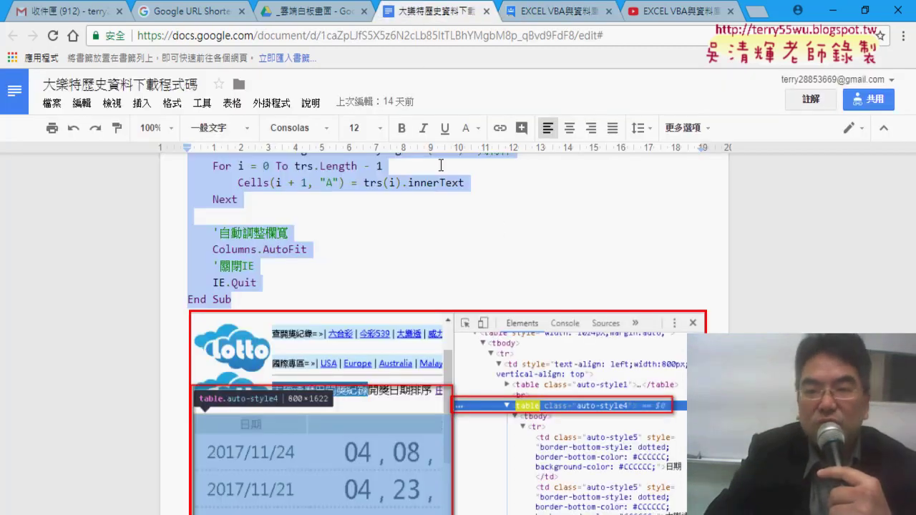
Step: Open the lotto-8.com draw-history link at the top of the code document in a new tab
scroll(441, 166, "up", 10)
mouse_move(913, 214)
left_mouse_down()
mouse_move(913, 304)
mouse_move(912, 165)
left_mouse_up()
left_click(533, 213)
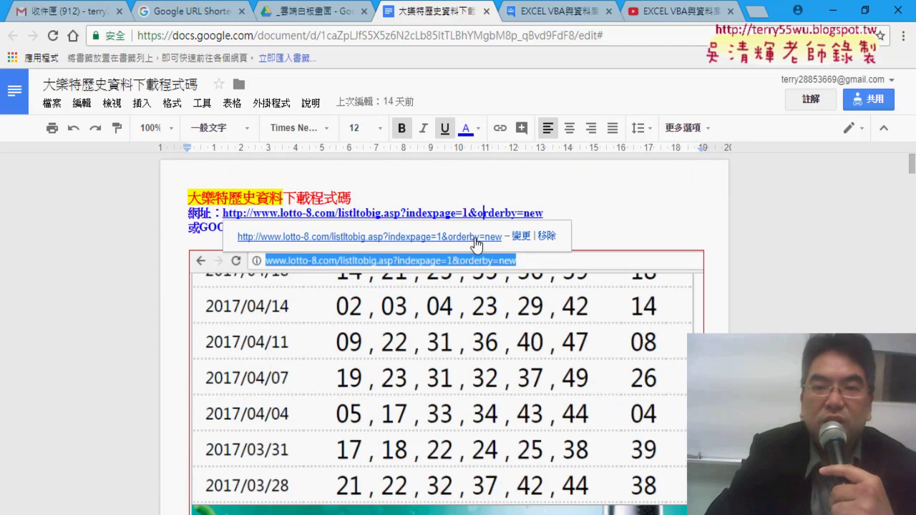
left_click(462, 238)
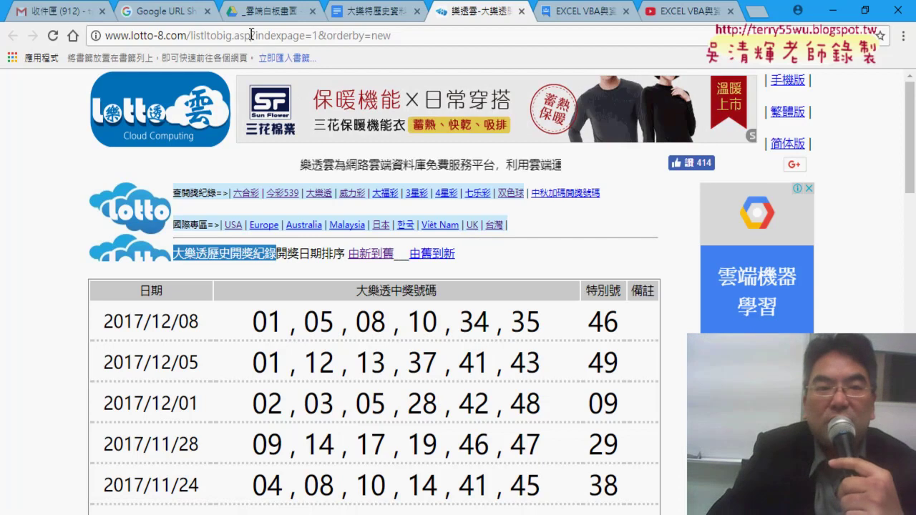
Step: Highlight the domain, the listltobig.asp page name and the indexpage parameter in the address
left_click_drag(250, 36, 129, 45)
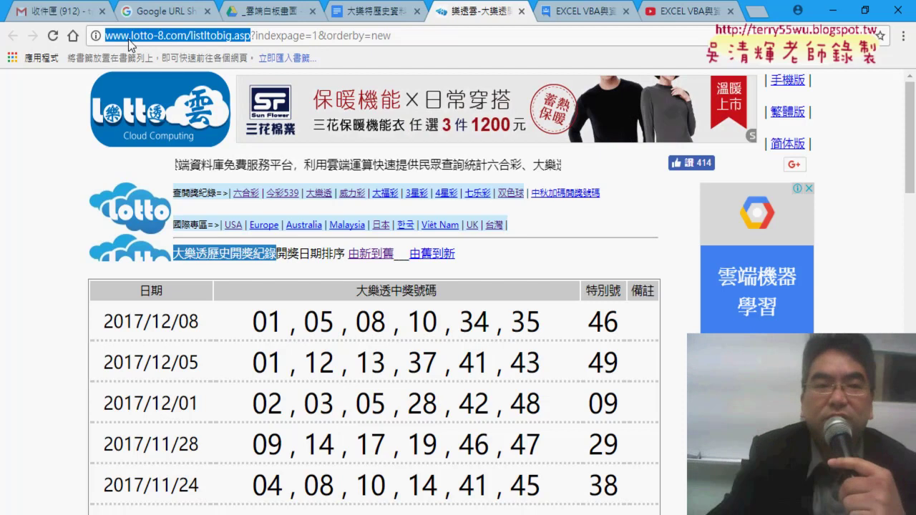
left_click_drag(191, 36, 86, 39)
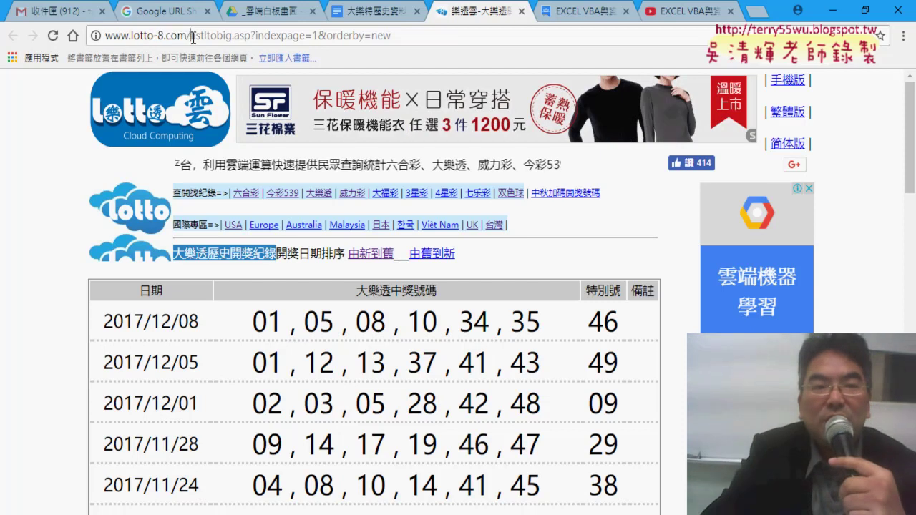
left_click(248, 36)
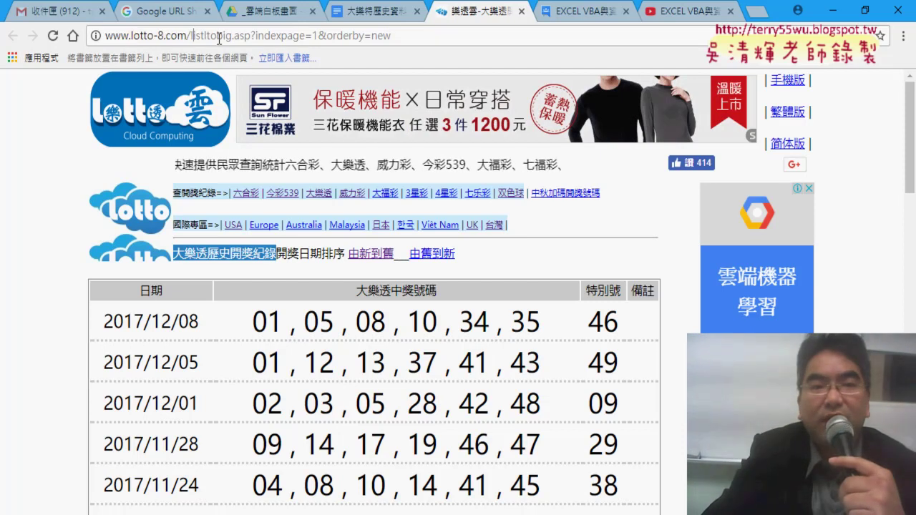
left_click_drag(248, 35, 190, 36)
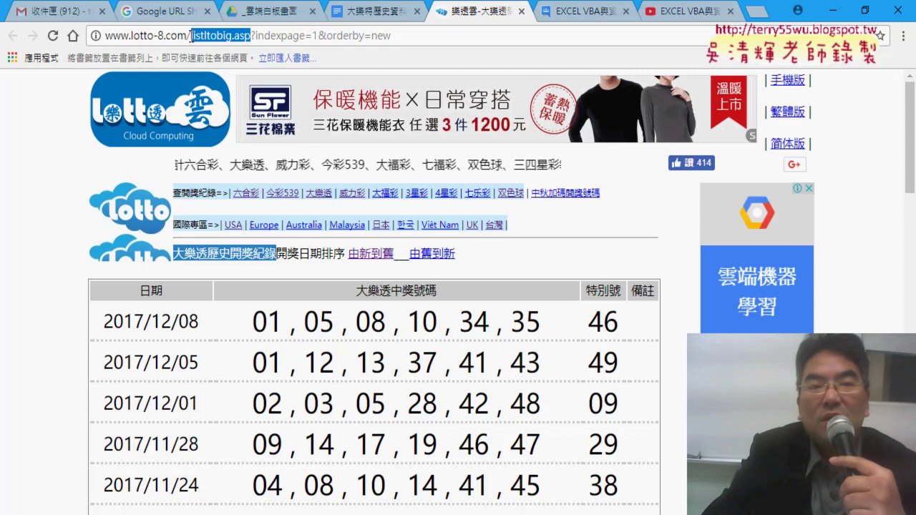
left_click(255, 36)
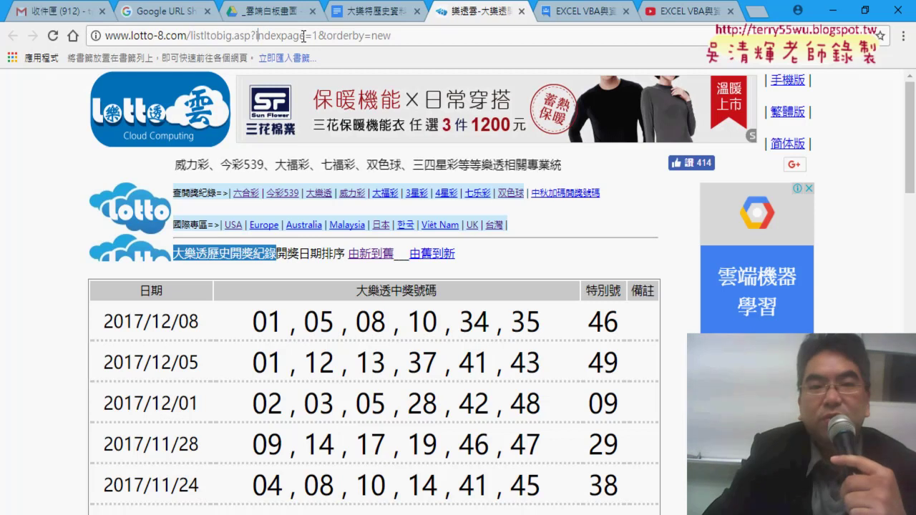
left_click_drag(306, 36, 254, 36)
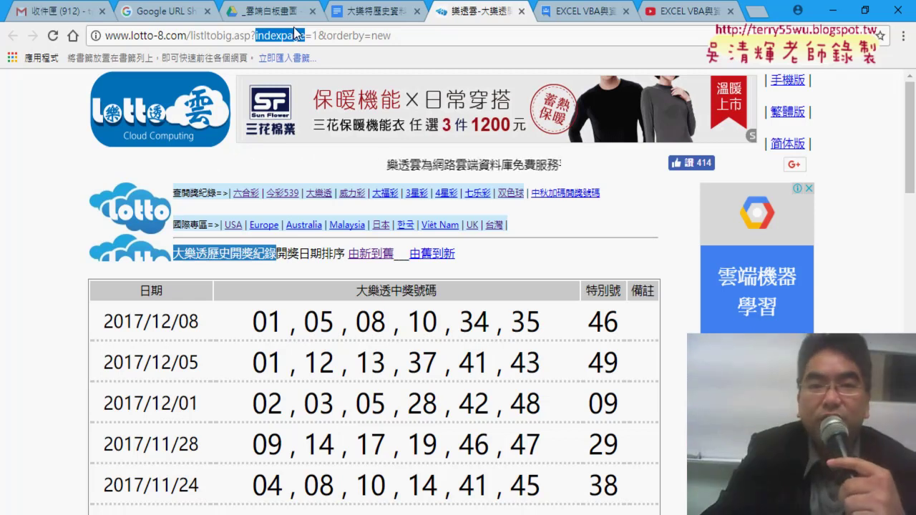
Step: Change indexpage to 2 in the address to load page 2 of the draw history
double_click(316, 35)
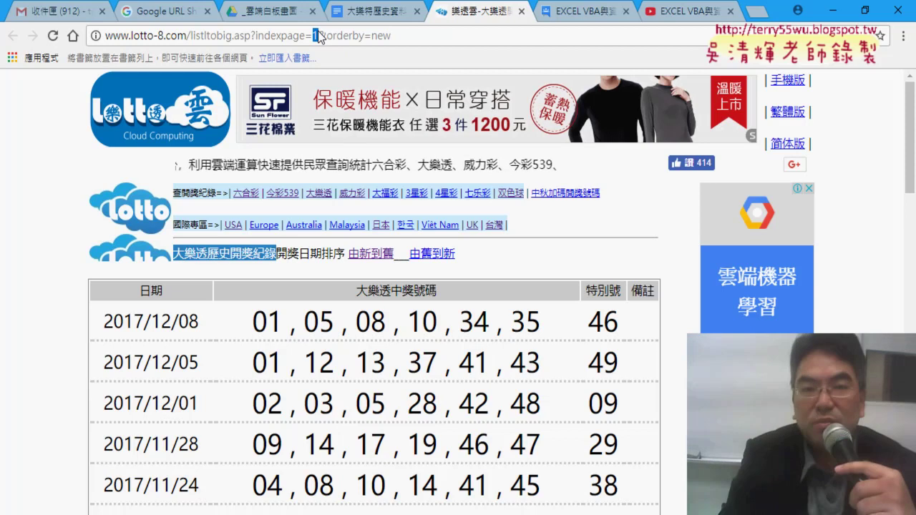
type("2")
key("Return")
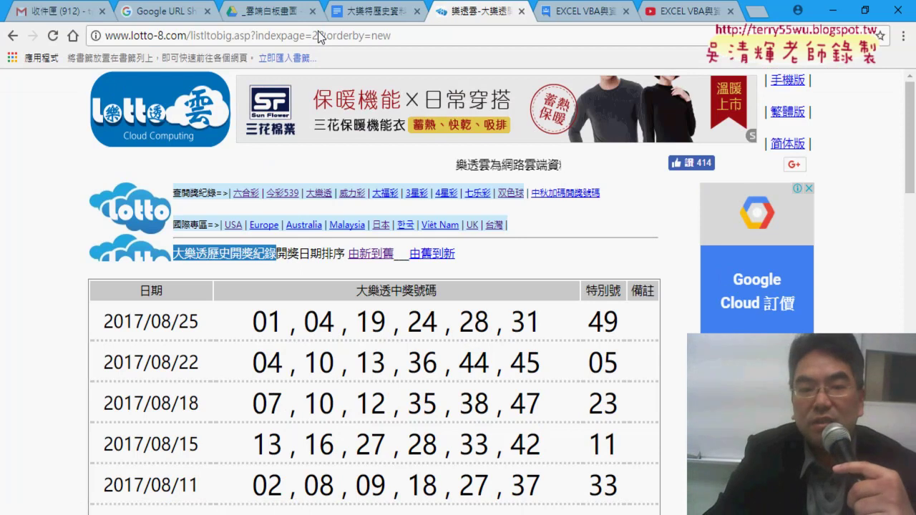
Step: Select the page-2 address and annotate how its indexpage number maps to the page links 1–50
scroll(473, 205, "down", 4)
scroll(554, 210, "down", 4)
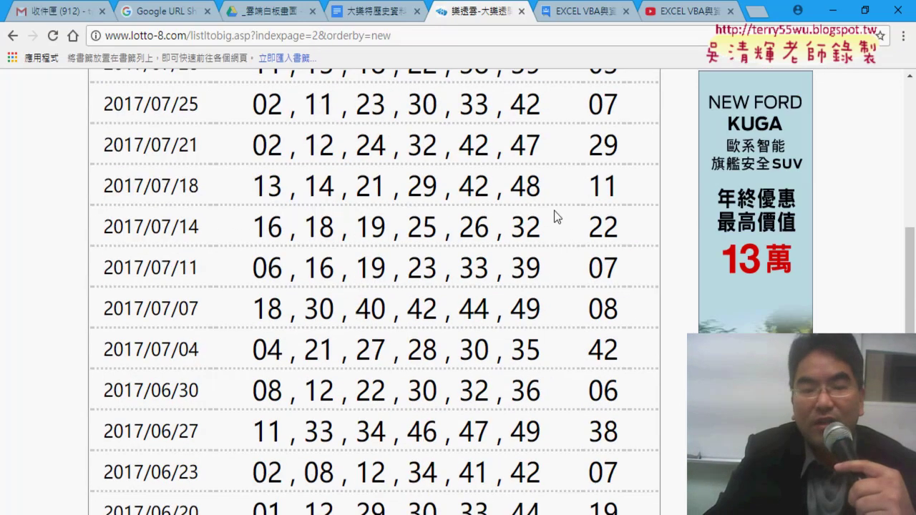
scroll(568, 209, "down", 9)
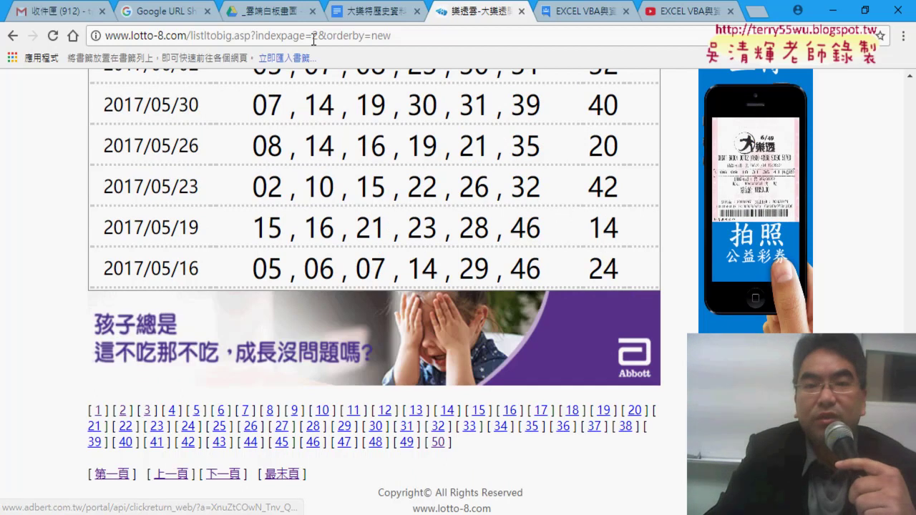
left_click_drag(393, 36, 97, 38)
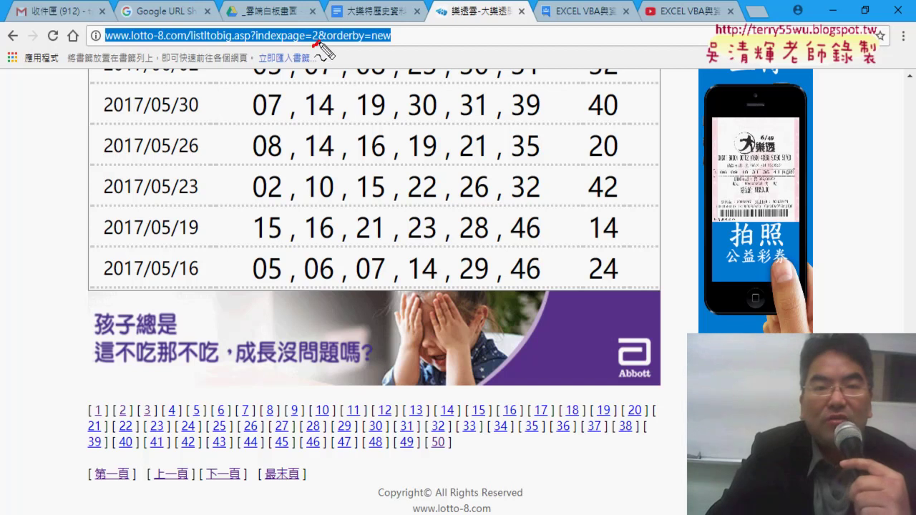
left_click_drag(315, 43, 314, 45)
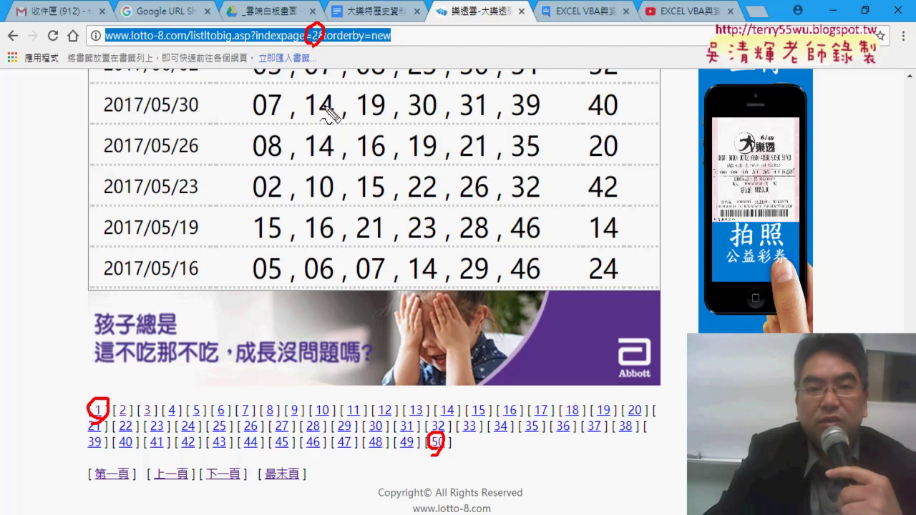
left_click_drag(324, 109, 313, 51)
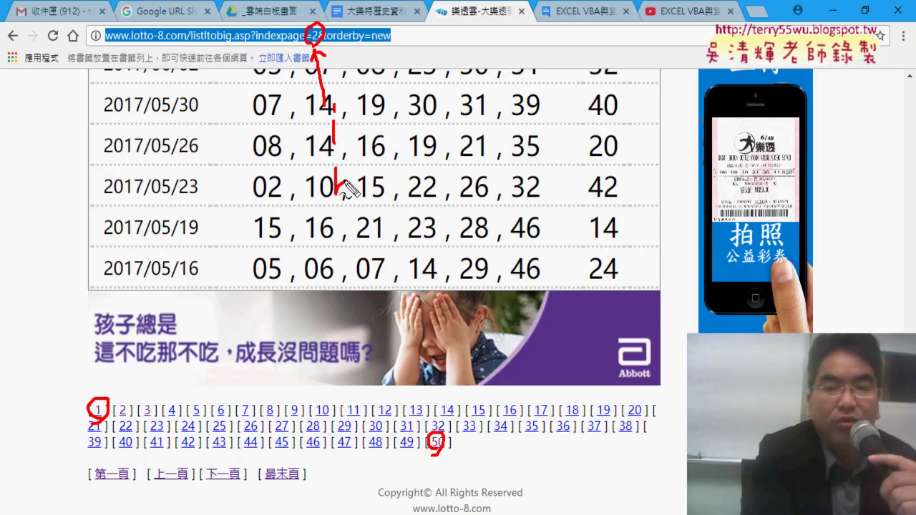
key("Escape")
Step: Scroll back to the top and select the first draw's row of six winning numbers
scroll(345, 180, "up", 2)
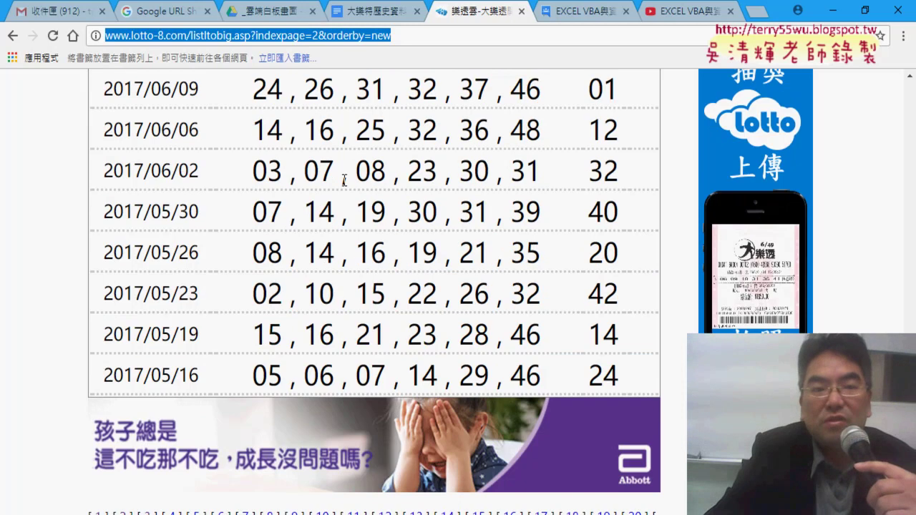
scroll(347, 177, "up", 8)
scroll(350, 175, "up", 3)
scroll(357, 169, "up", 4)
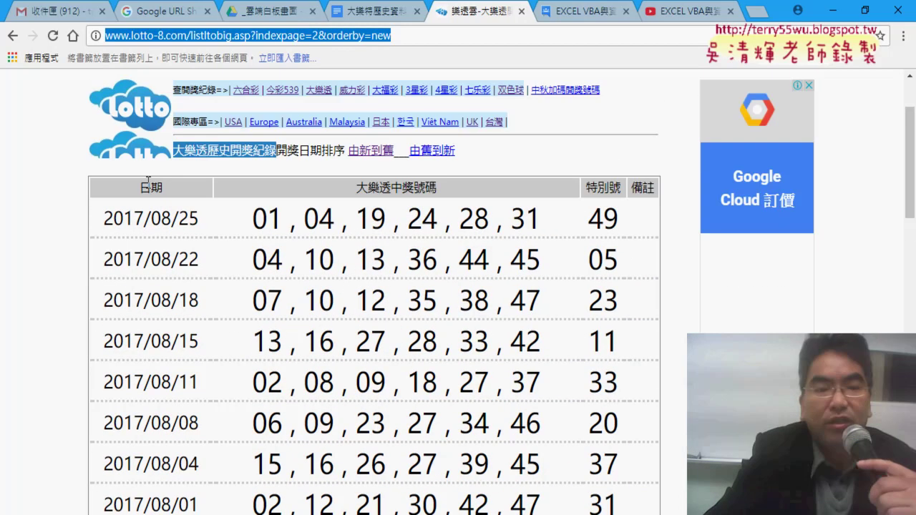
scroll(357, 169, "up", 2)
left_click_drag(100, 290, 646, 289)
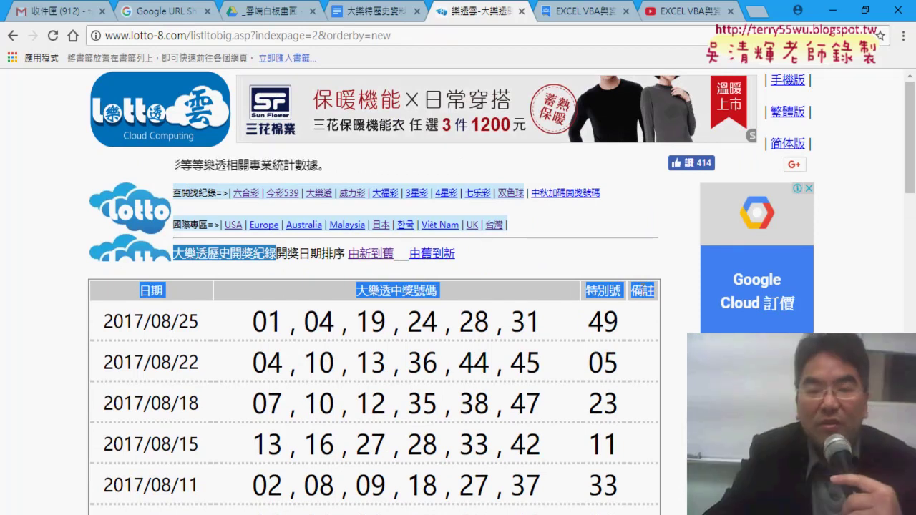
scroll(562, 215, "down", 1)
left_click_drag(250, 250, 554, 247)
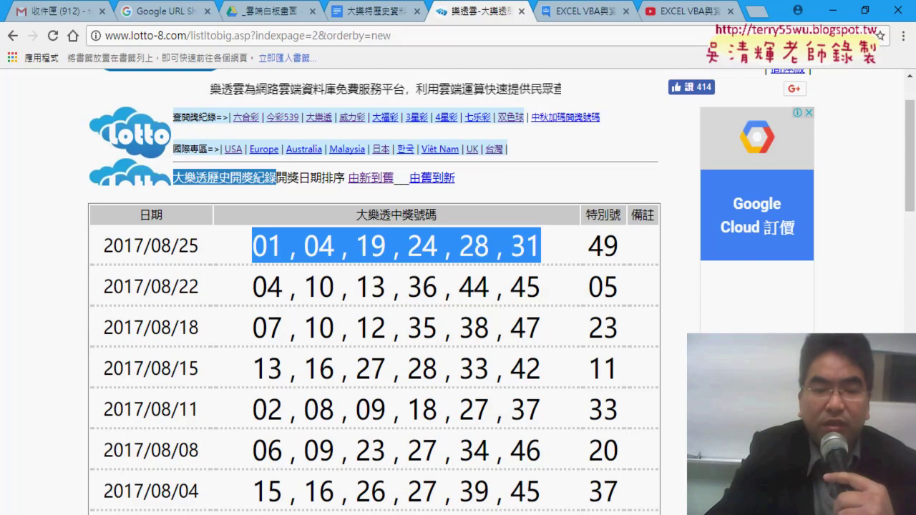
Step: Bring the VBA editor forward and scroll Module2 up to the commented QueryTables 大樂透下載 macro
mouse_move(334, 514)
left_click(394, 434)
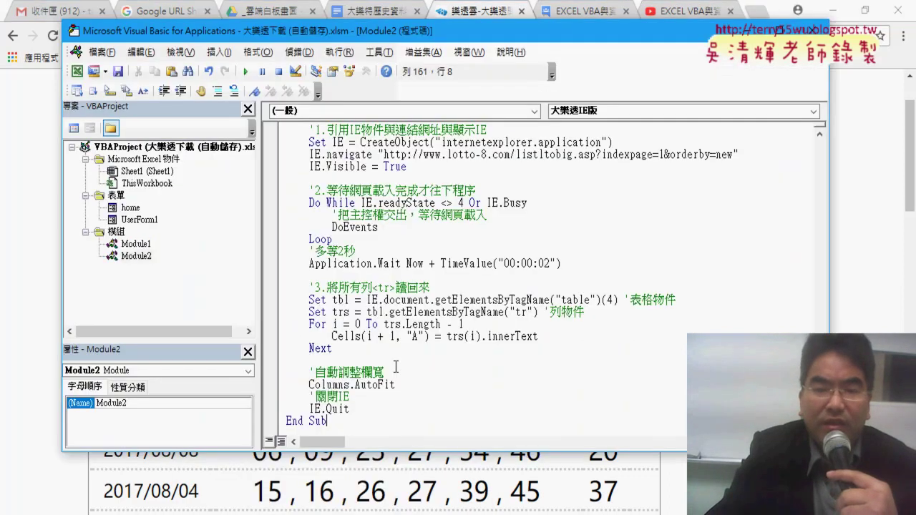
scroll(395, 366, "up", 5)
scroll(395, 366, "up", 5)
scroll(395, 367, "up", 5)
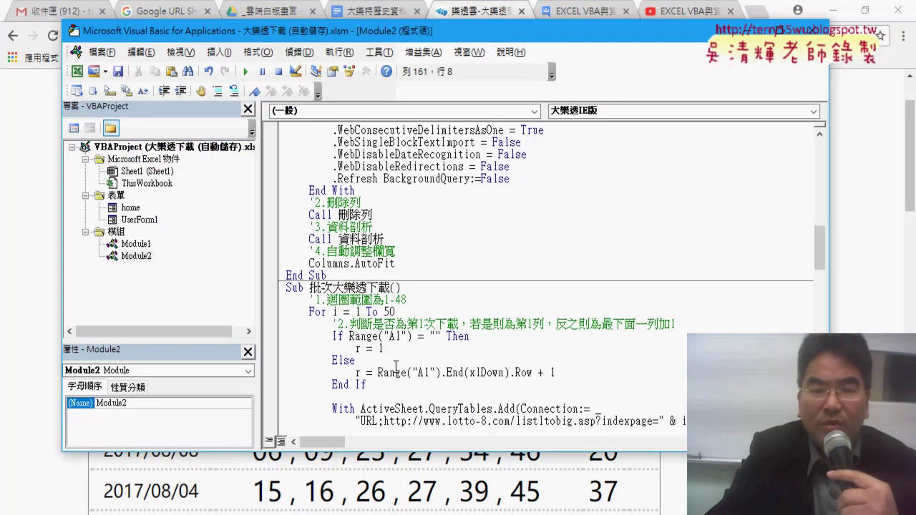
scroll(396, 366, "up", 5)
scroll(395, 367, "up", 3)
scroll(395, 366, "up", 5)
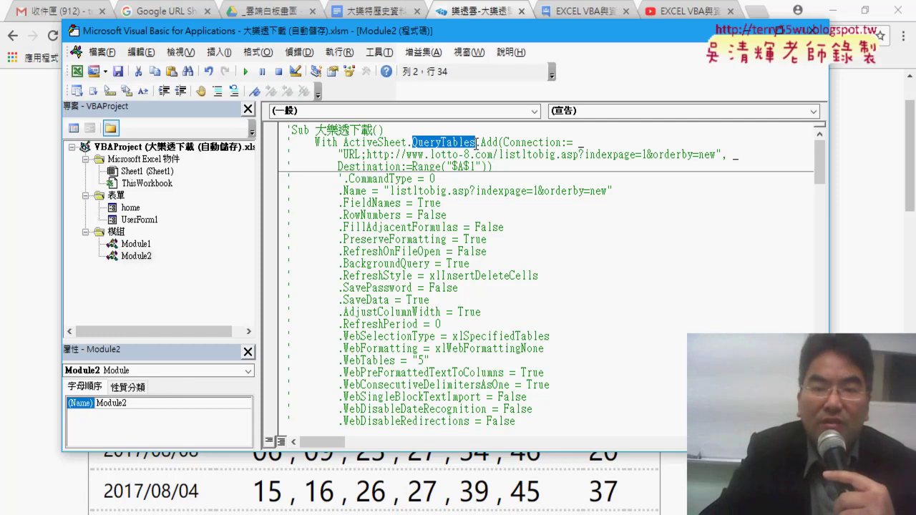
Step: Open Chrome DevTools on the lotto-8.com page-2 draw history
left_click(874, 108)
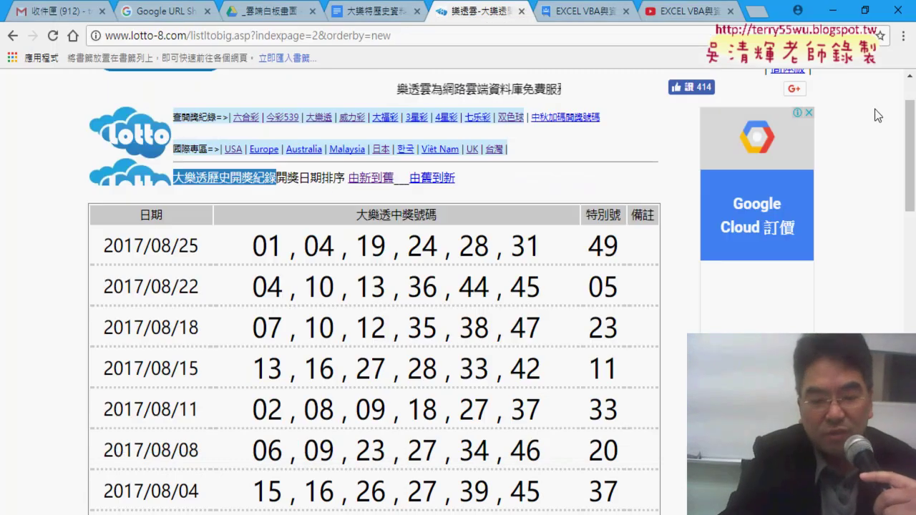
key("F12")
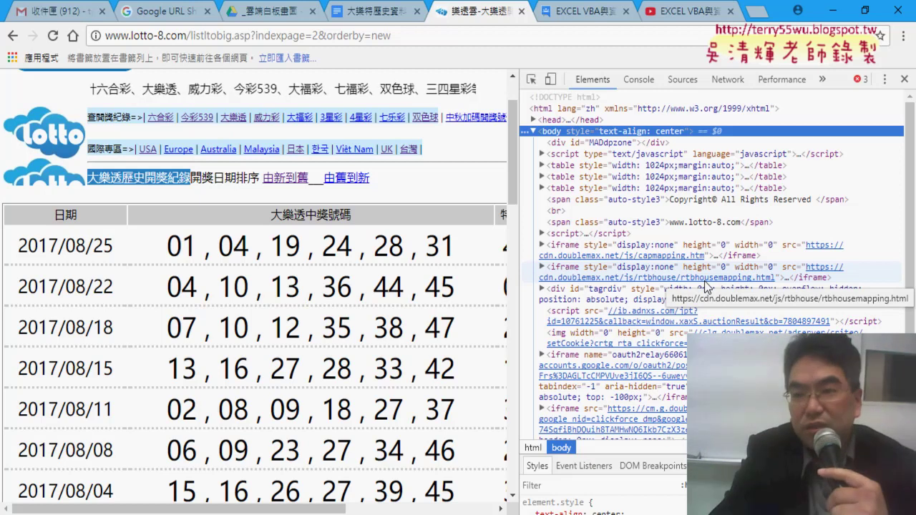
scroll(908, 229, "down", 2)
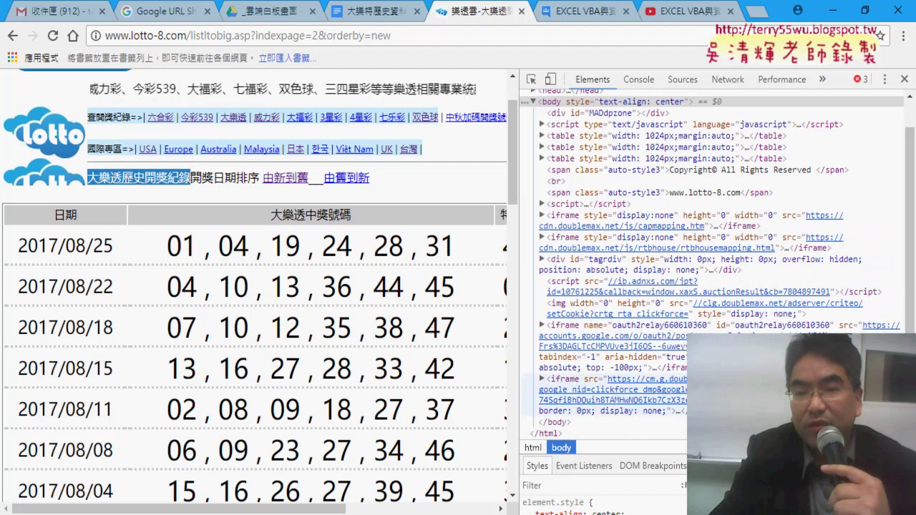
scroll(631, 206, "up", 2)
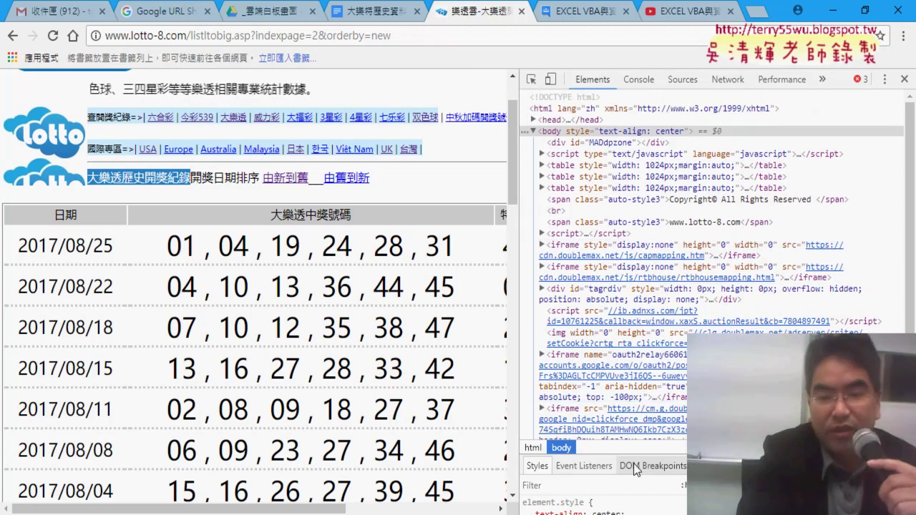
Step: Search the Elements tree for 'table' and step through to the third table match
key("ctrl+f")
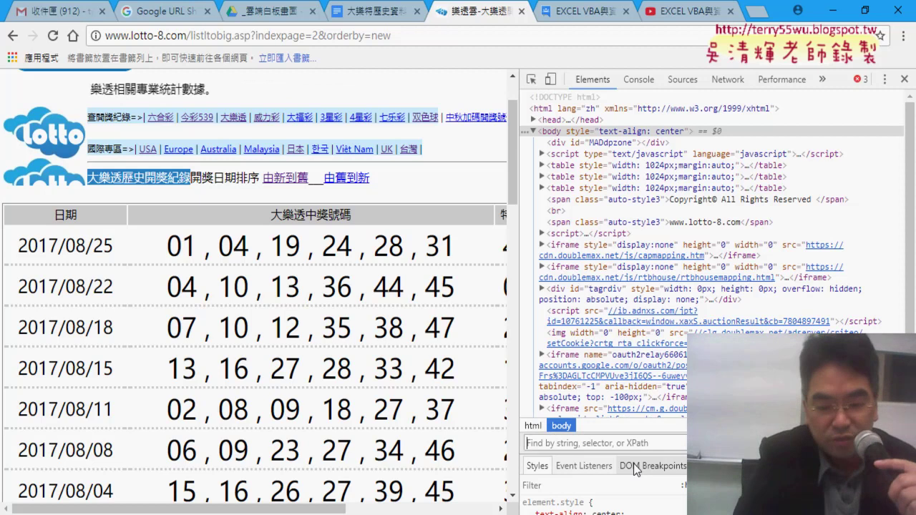
type("ㄓㄚ")
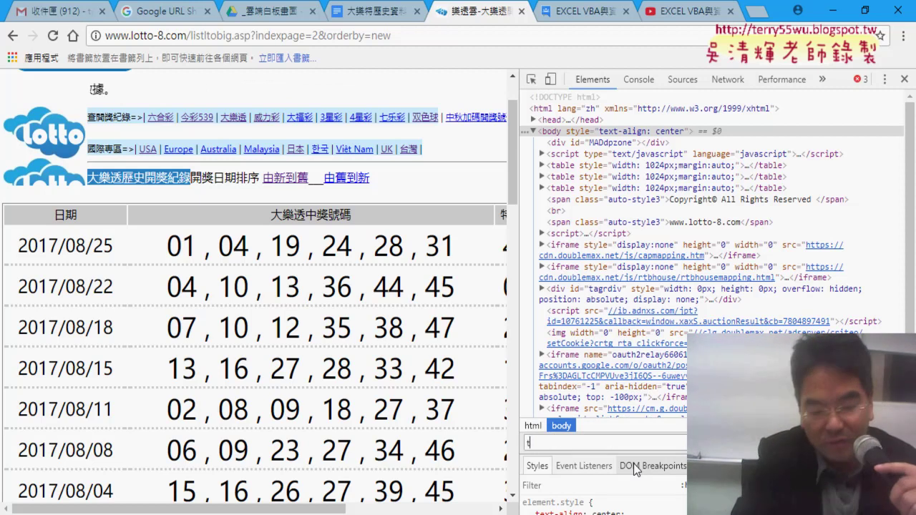
type("b")
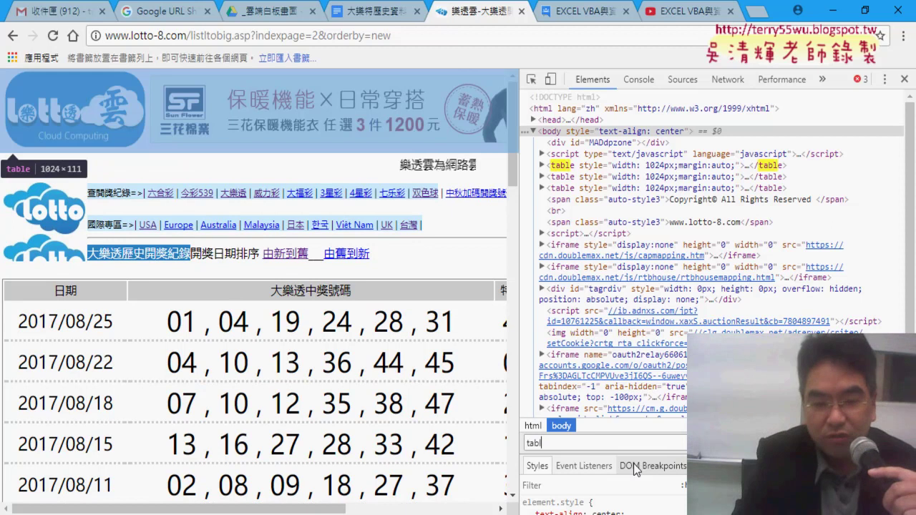
type("e")
key("Return")
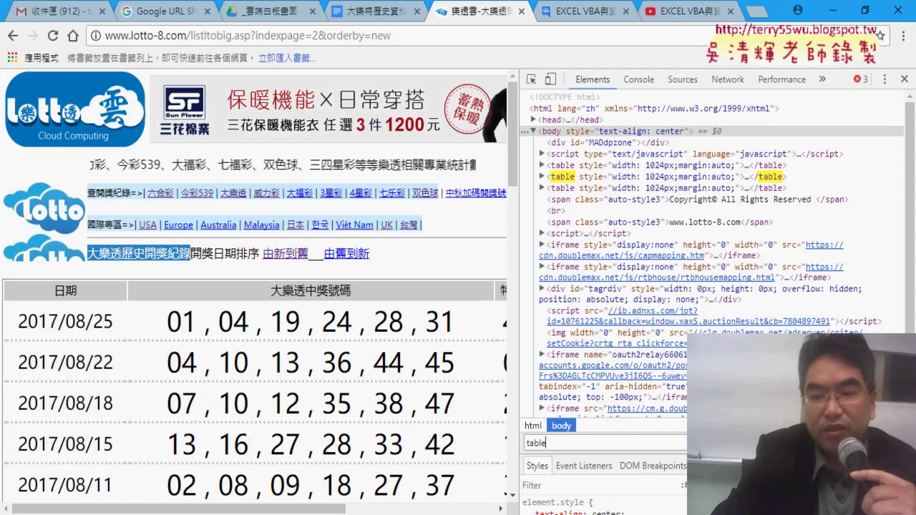
left_click_drag(546, 443, 521, 445)
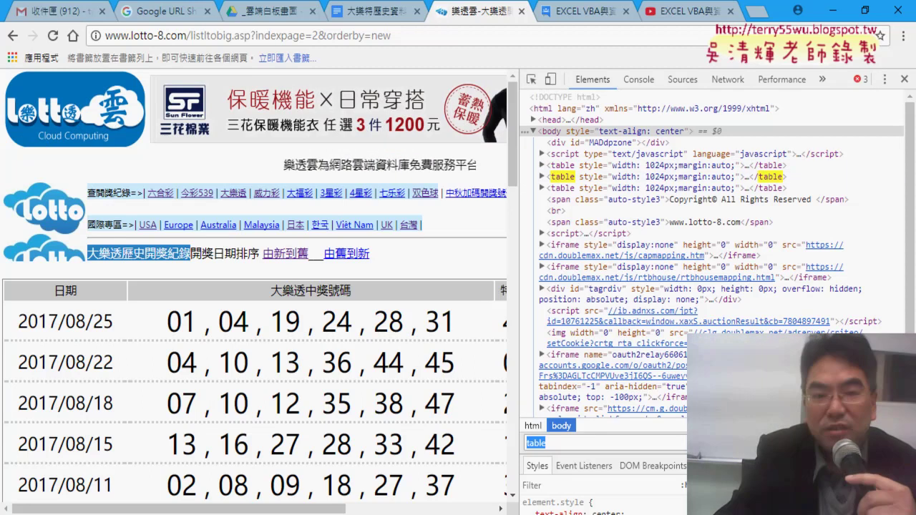
key("Return")
Step: Advance to the auto-style4 results table in DevTools, then return to the VBA editor
key("Return")
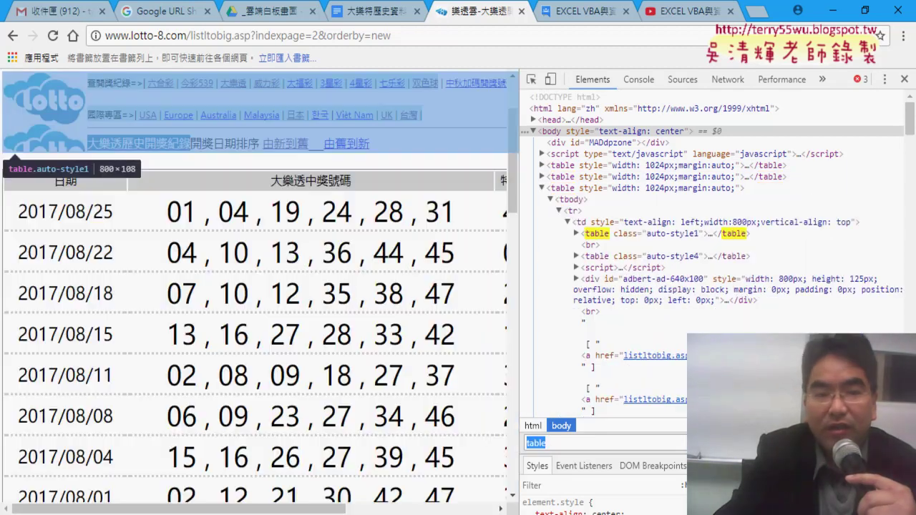
key("Return")
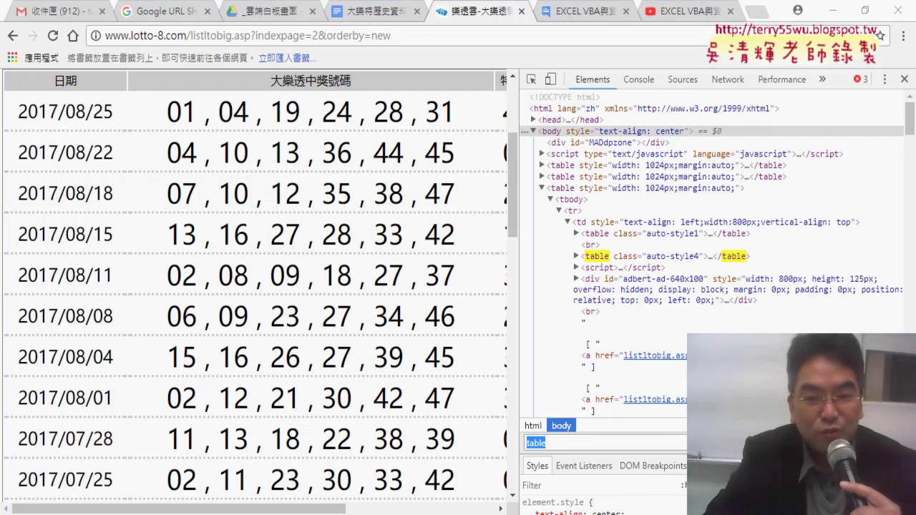
left_click(421, 428)
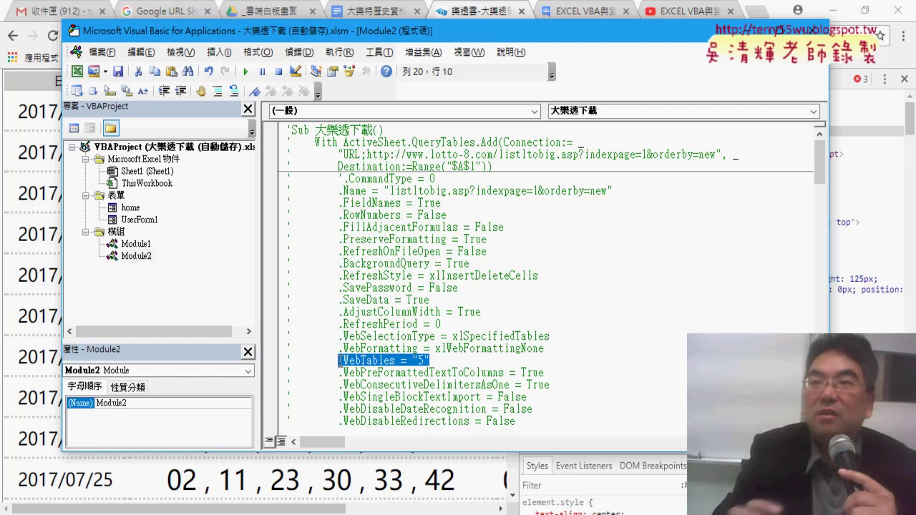
Step: Select .WebTables = "5" beside DevTools, then scroll to Sub 大樂透下載(indexpage) and its page-number URL
key("shift+Left")
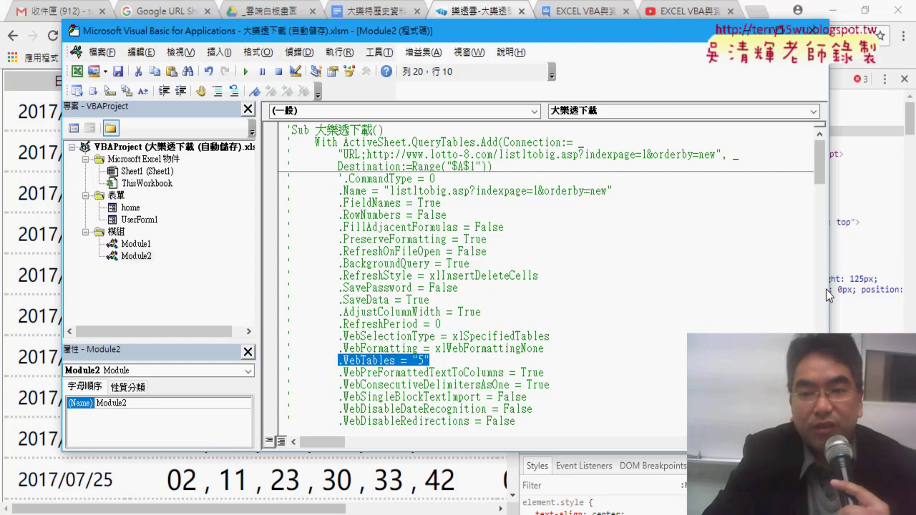
left_click_drag(827, 289, 628, 290)
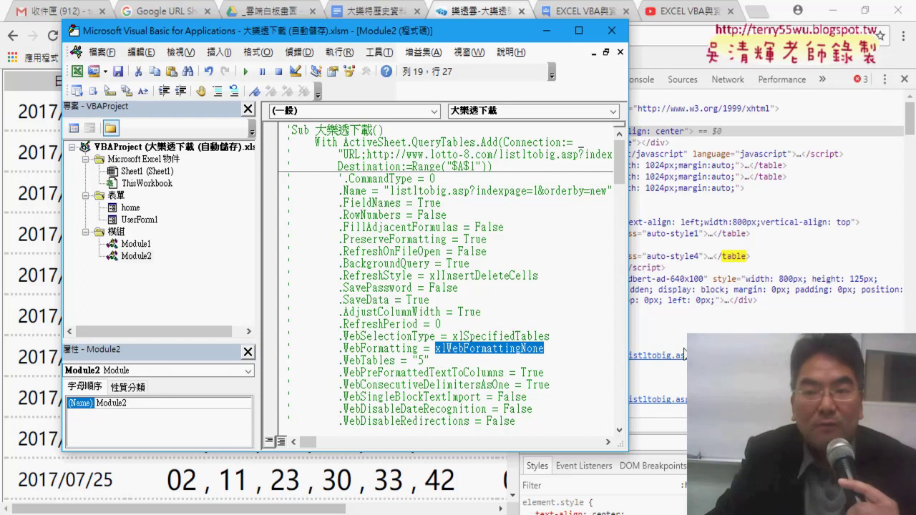
left_click_drag(621, 185, 621, 224)
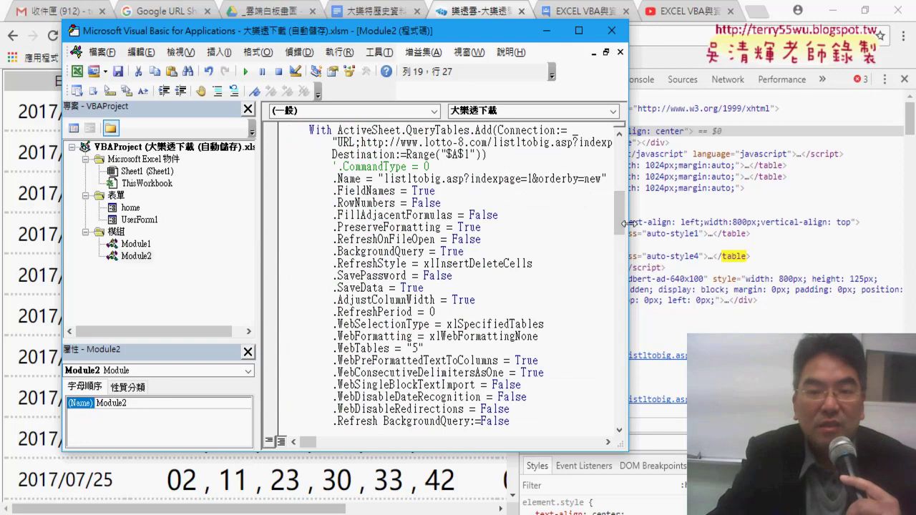
left_click_drag(627, 224, 803, 229)
scroll(732, 276, "up", 1)
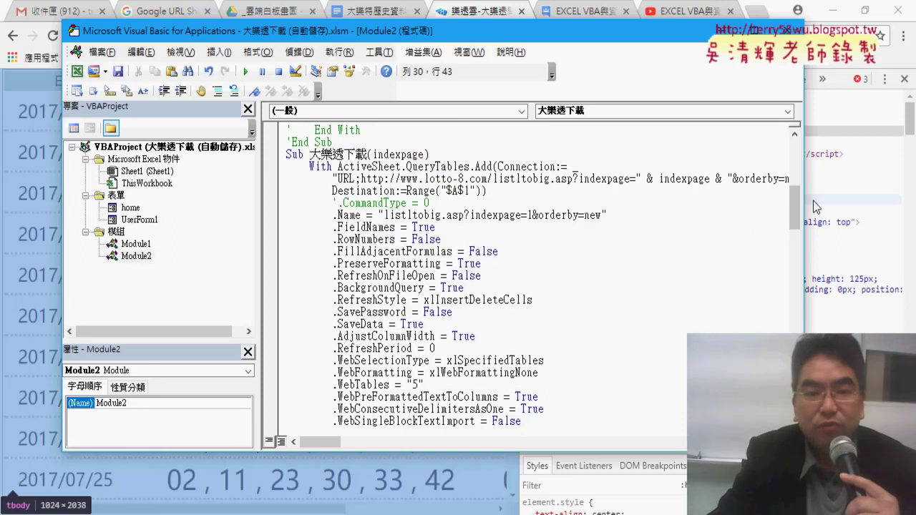
Step: In Sub 批次大樂透下載, change the URL to "indexpage=" & i & "&orderby=new"
left_click_drag(804, 200, 873, 200)
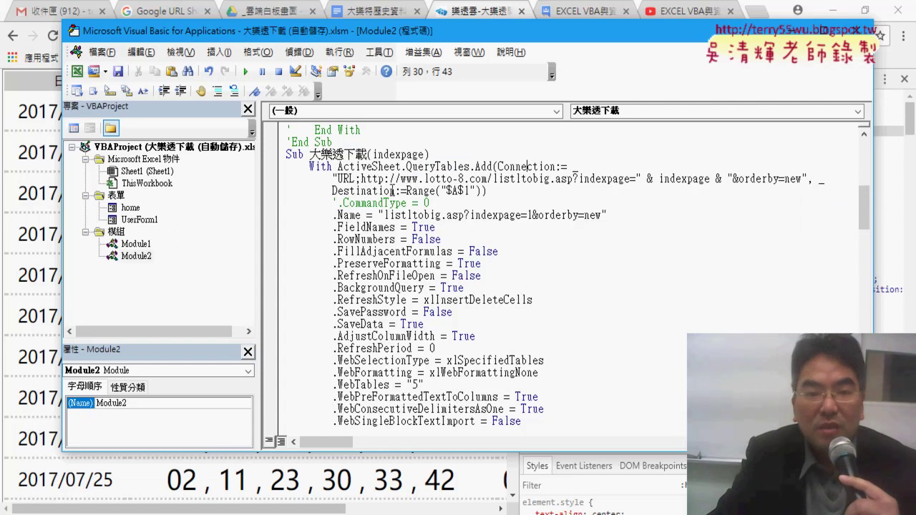
scroll(446, 209, "up", 3)
scroll(453, 212, "down", 2)
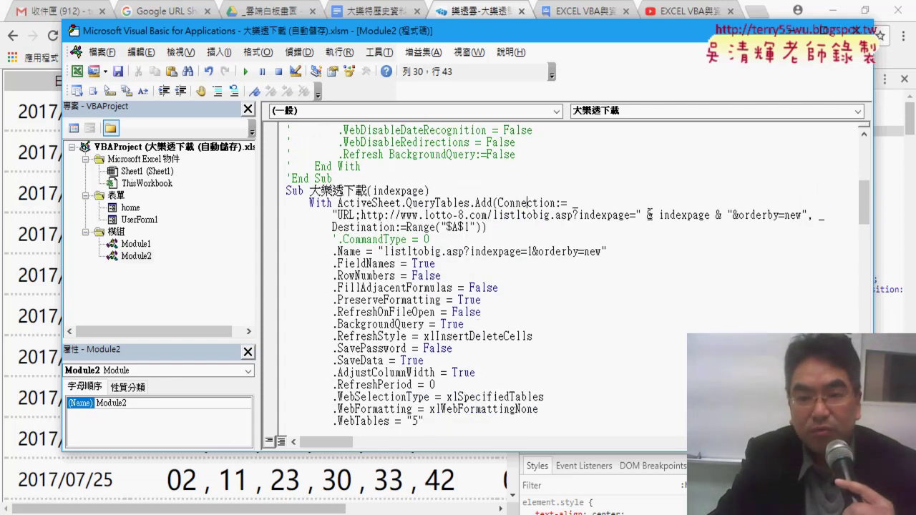
scroll(648, 216, "down", 7)
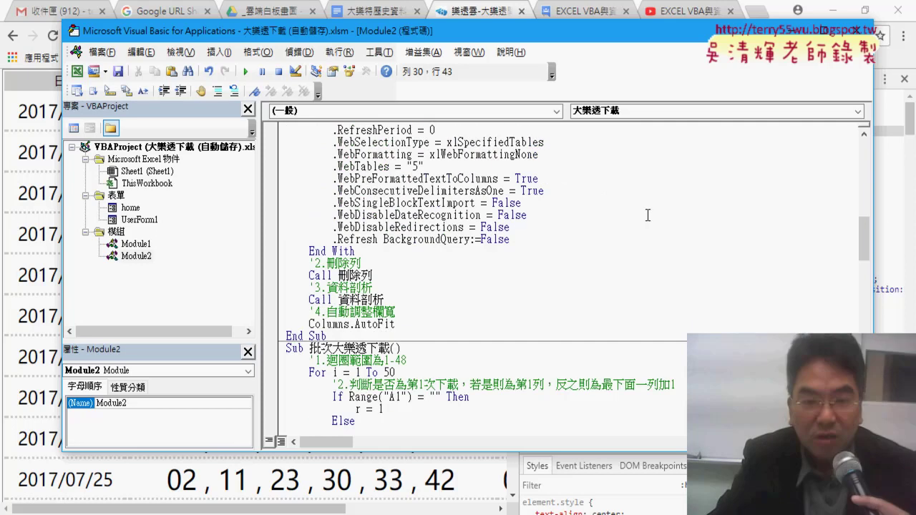
scroll(648, 215, "down", 3)
scroll(648, 216, "down", 2)
scroll(446, 232, "down", 1)
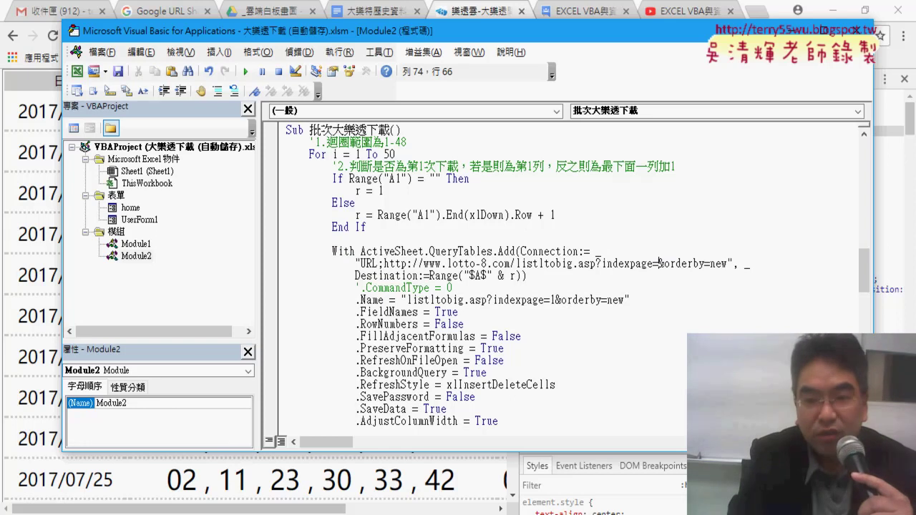
type("\"\"")
key("Left")
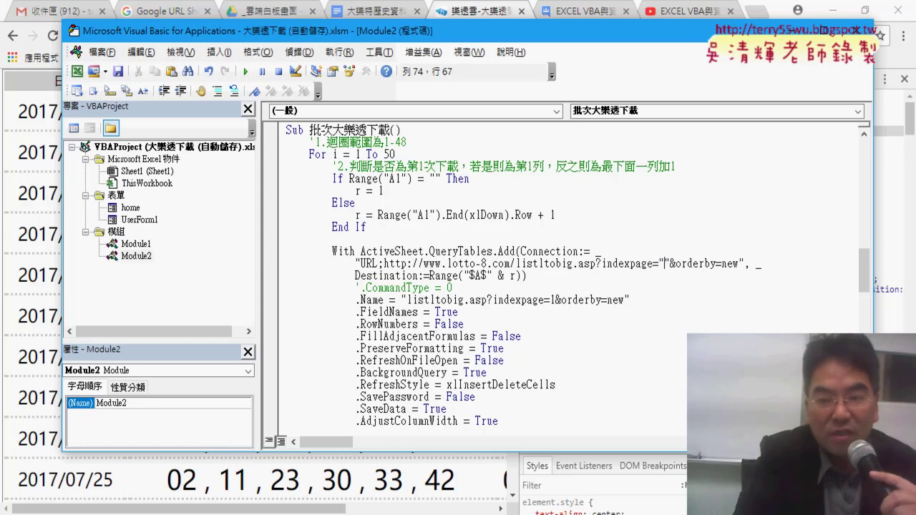
type("&&")
key("Left")
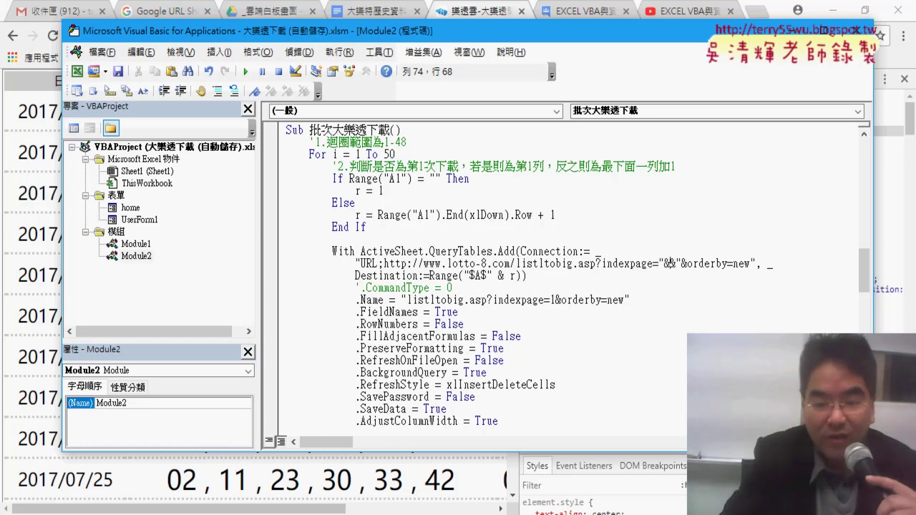
key("Escape")
type("i")
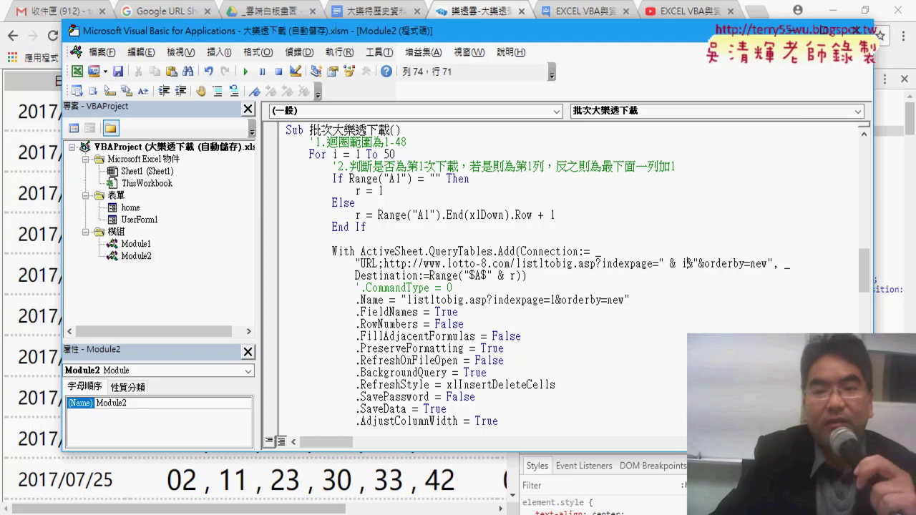
key("Right")
key("Right")
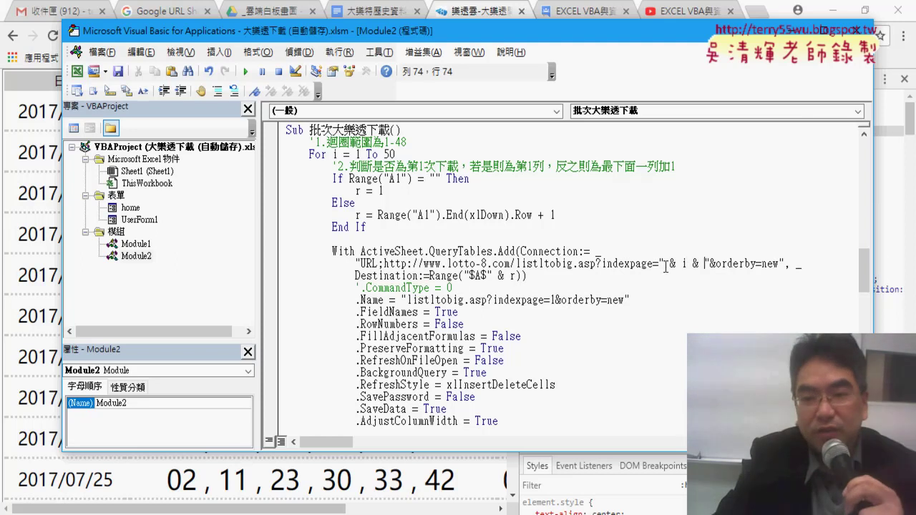
Step: Highlight how loop counter i feeds the URL, plus the r = 1 and empty-A1 start-row checks
left_click_drag(659, 265, 710, 264)
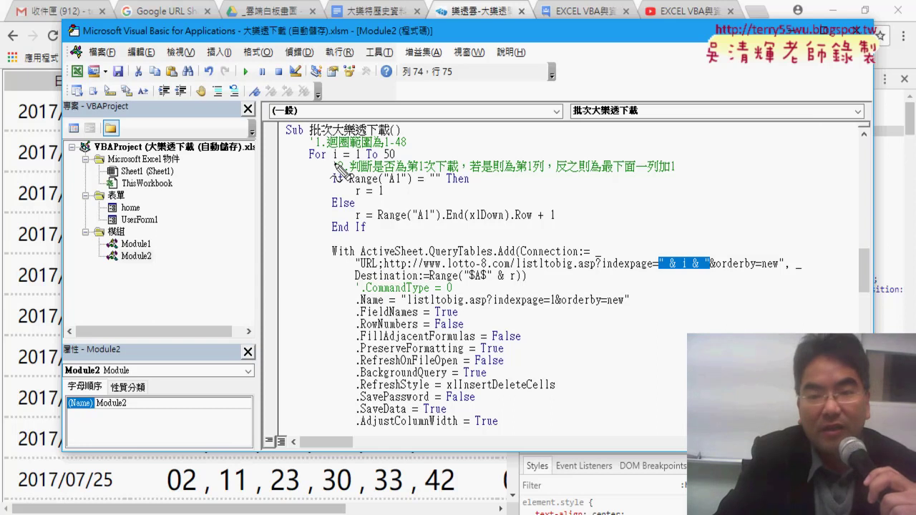
left_click_drag(332, 164, 340, 164)
left_click_drag(659, 272, 708, 270)
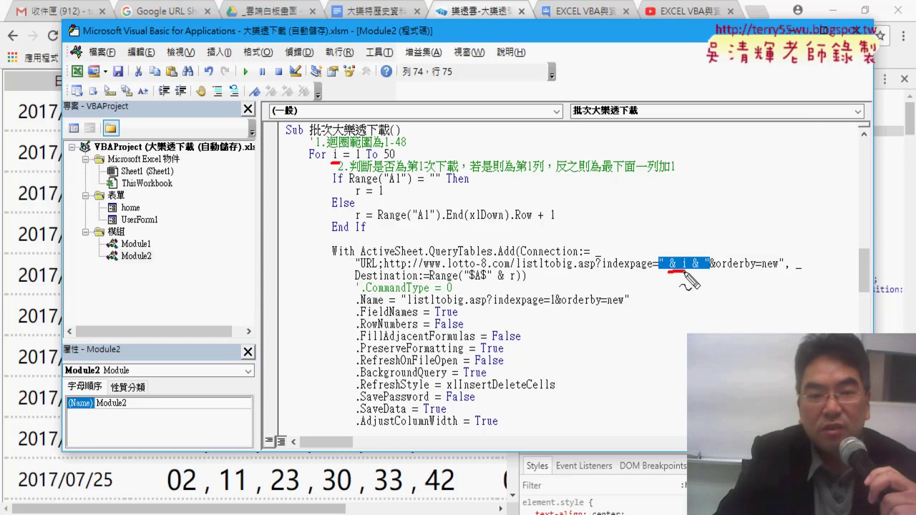
mouse_move(366, 233)
left_mouse_down()
mouse_move(492, 175)
mouse_move(368, 236)
left_mouse_up()
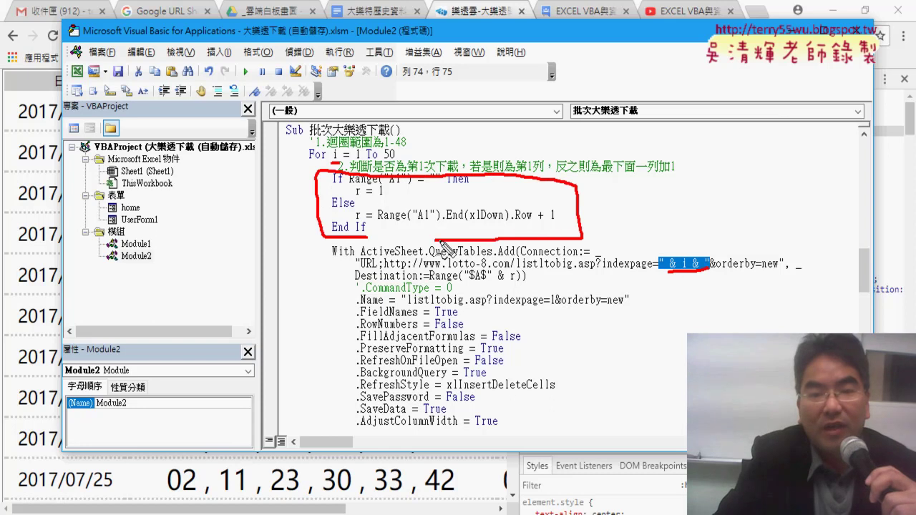
left_click_drag(353, 197, 363, 196)
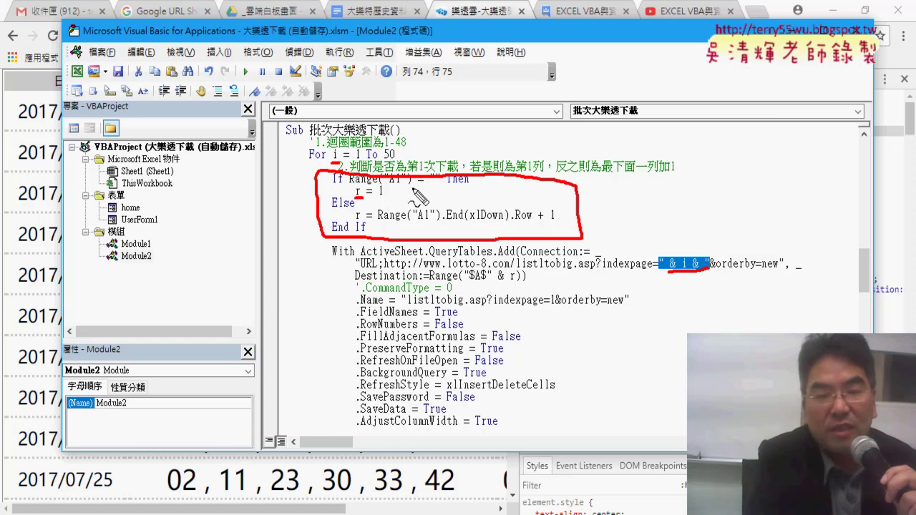
key("Escape")
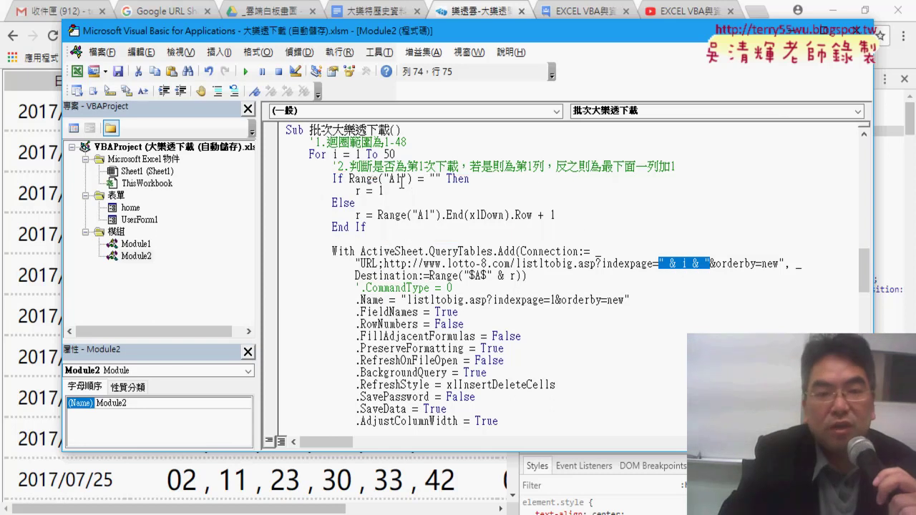
left_click_drag(349, 178, 443, 179)
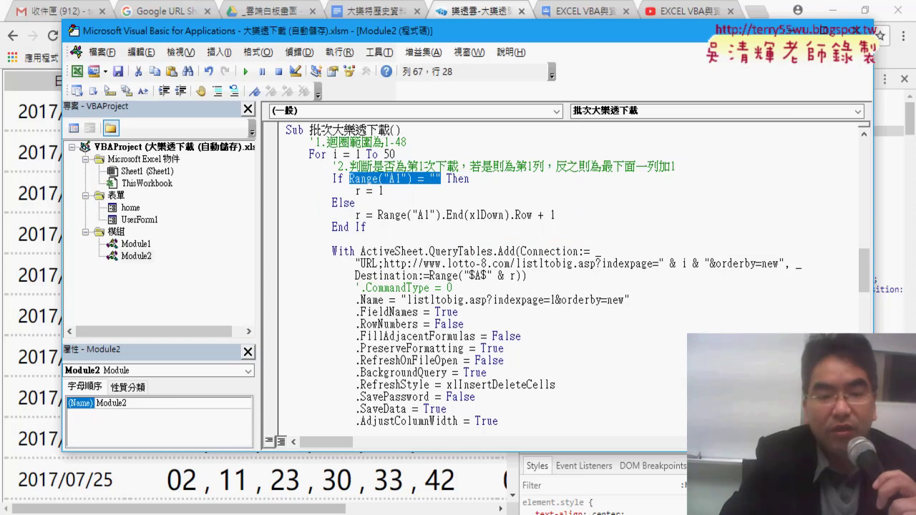
left_click(259, 466)
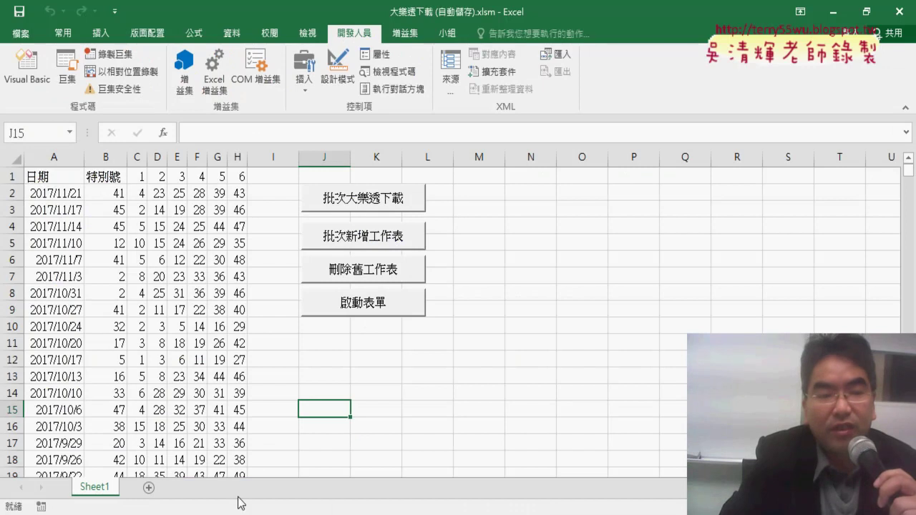
Step: Add the blank sheet 工作表1, then bring back the VBA editor narrowed beside it
left_click(149, 487)
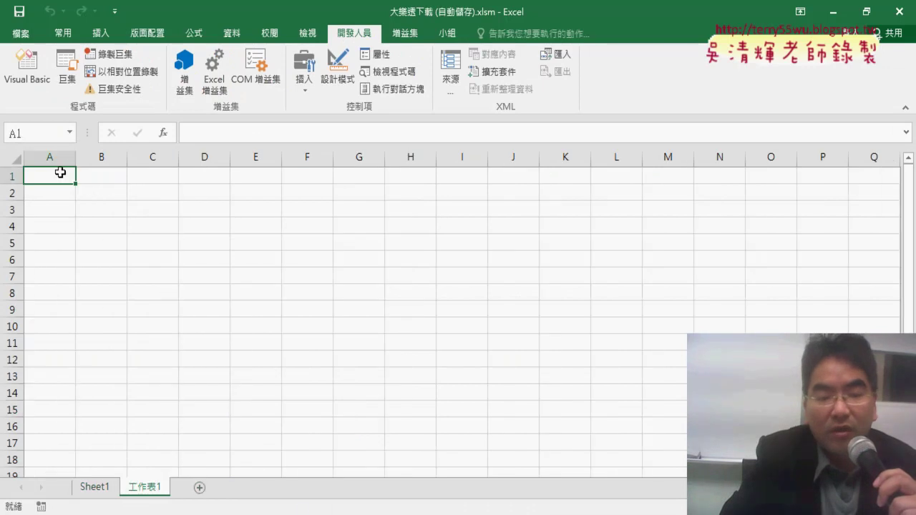
left_click(446, 396)
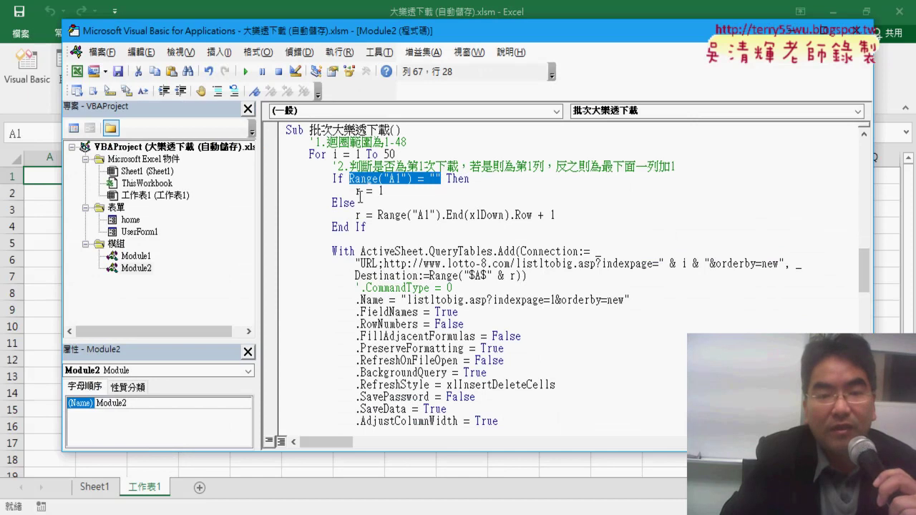
left_click_drag(362, 191, 384, 191)
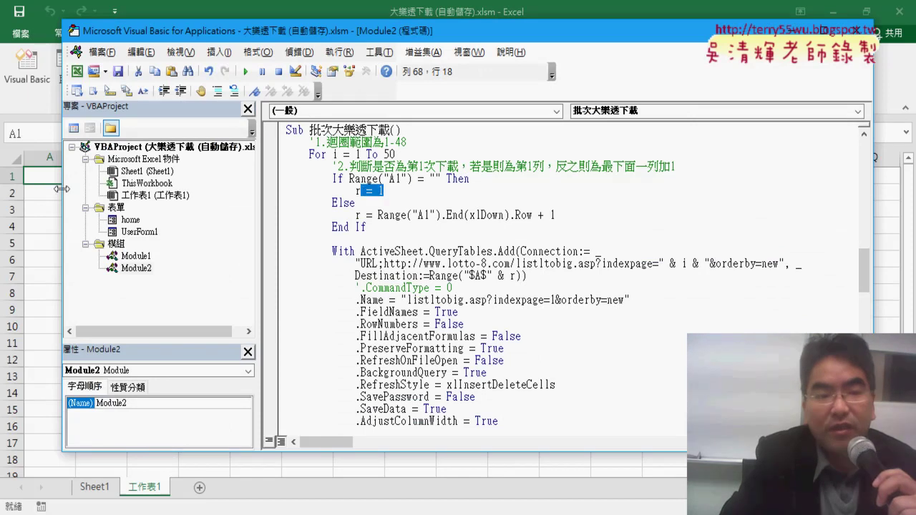
left_click_drag(63, 189, 155, 189)
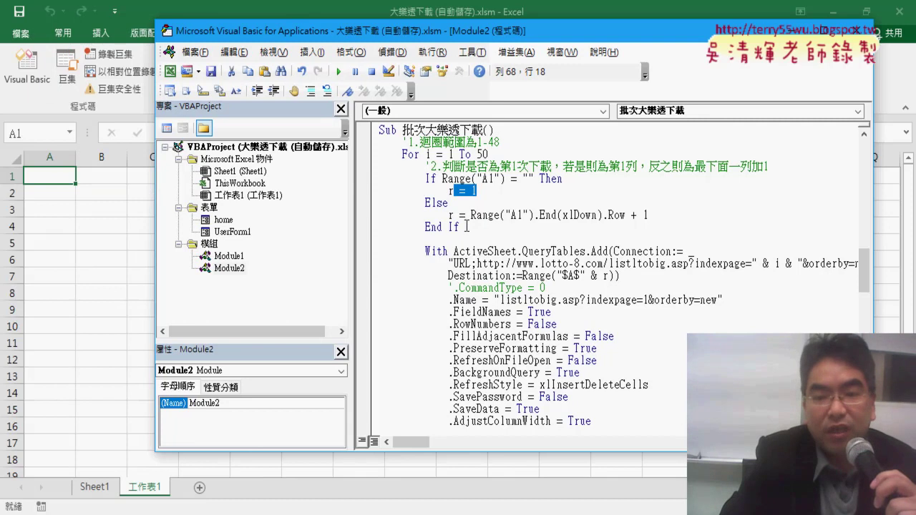
Step: Start stepping through the batch download macro line by line with F8
left_click(510, 263)
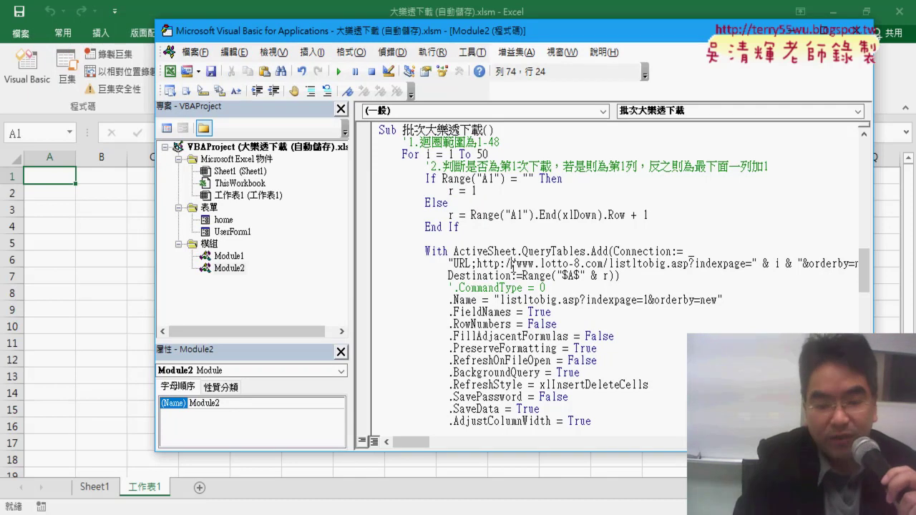
key("F8")
key("F8")
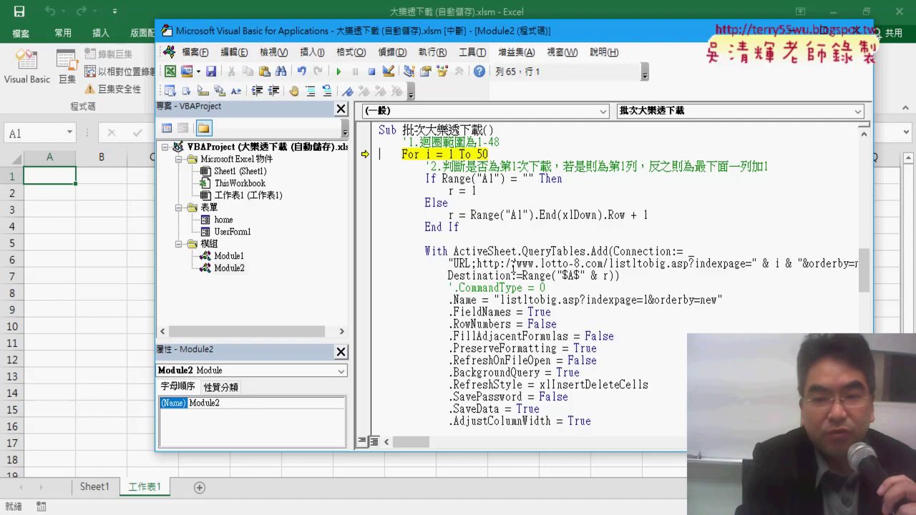
key("F8")
key("F8")
key("F8")
key("F8")
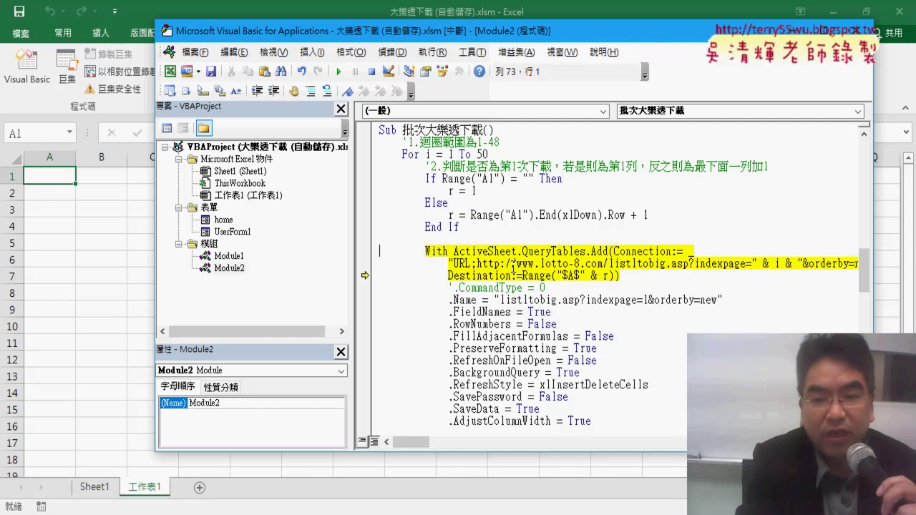
key("F8")
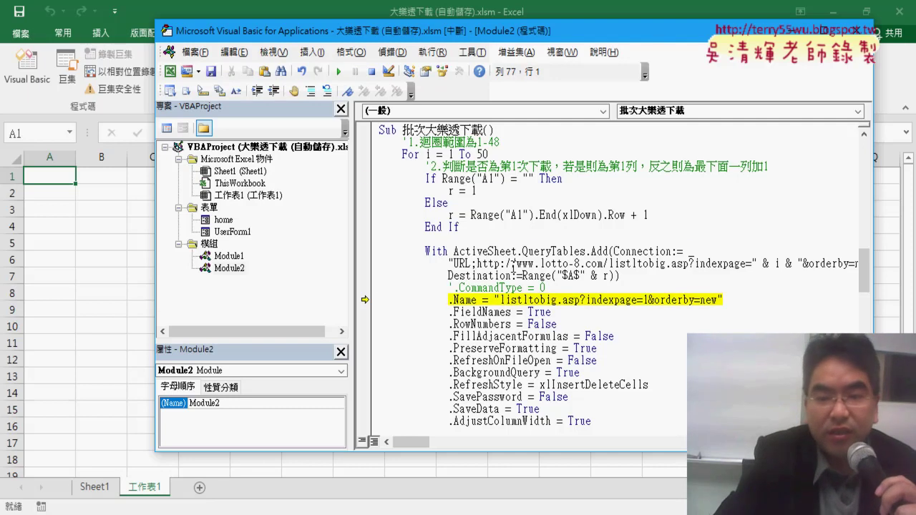
Step: Delete the CommandType and .Name through Web property lines, keeping .WebFormatting, .WebTables "5" and .Refresh
scroll(525, 299, "down", 2)
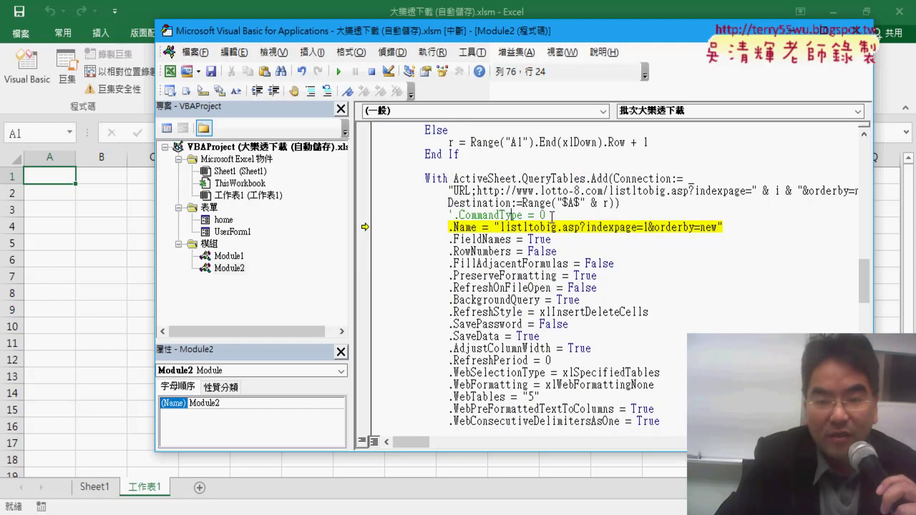
left_click_drag(545, 215, 345, 221)
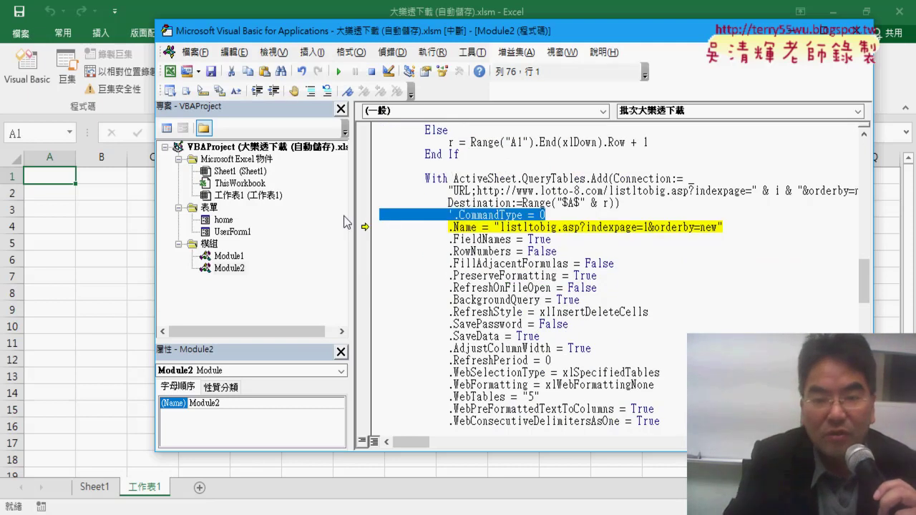
key("Delete")
key("Delete")
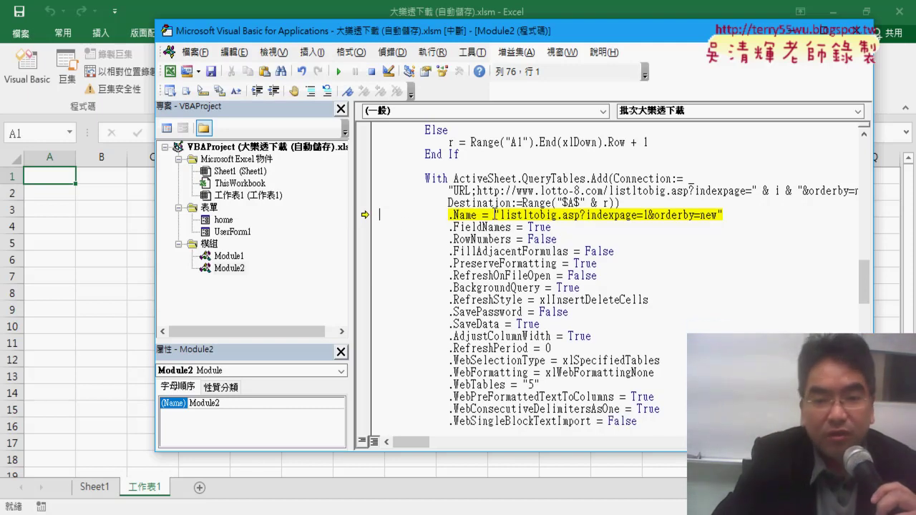
left_click(368, 222)
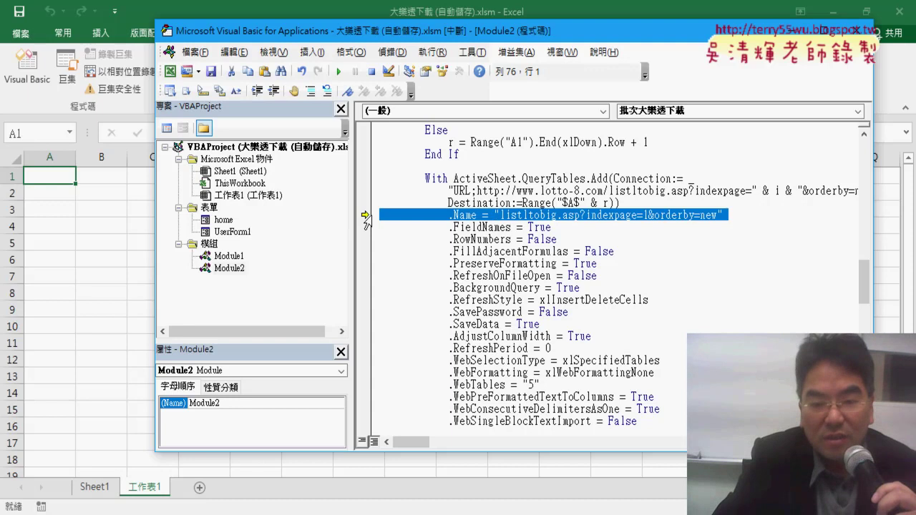
left_click_drag(366, 218, 378, 363)
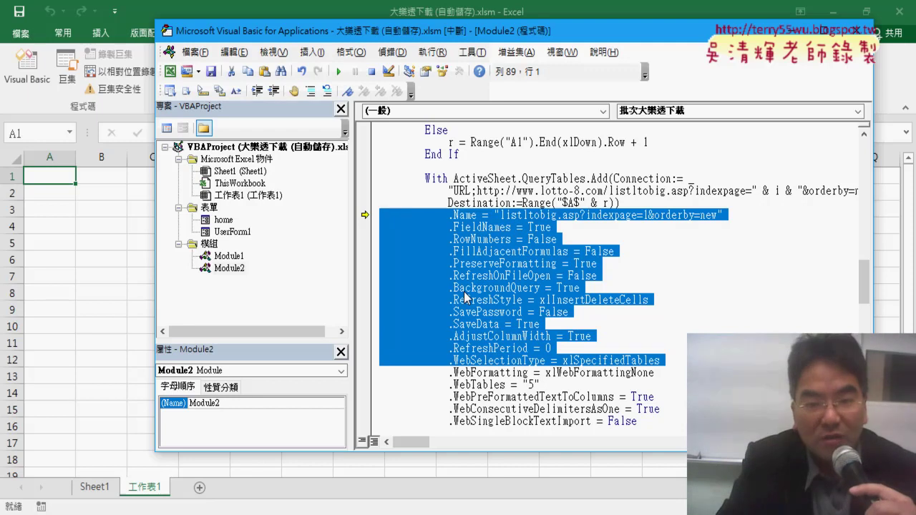
key("Delete")
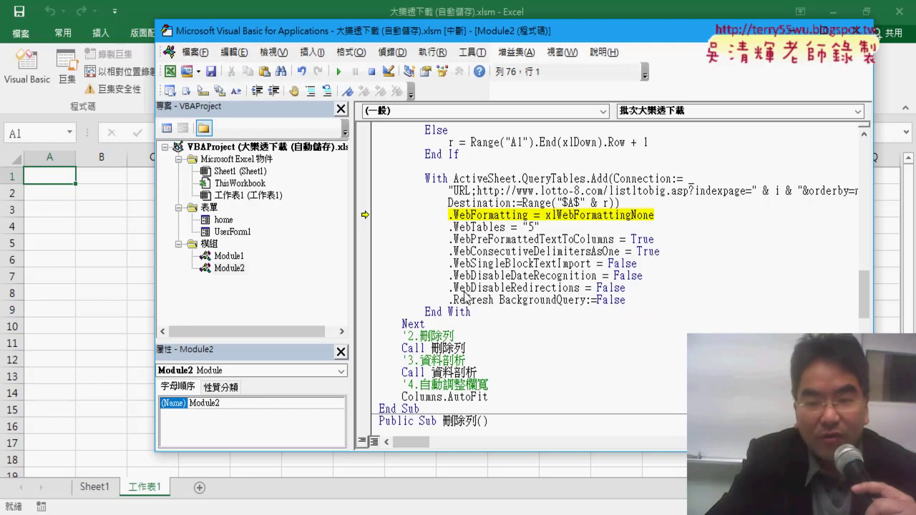
left_click_drag(627, 288, 355, 248)
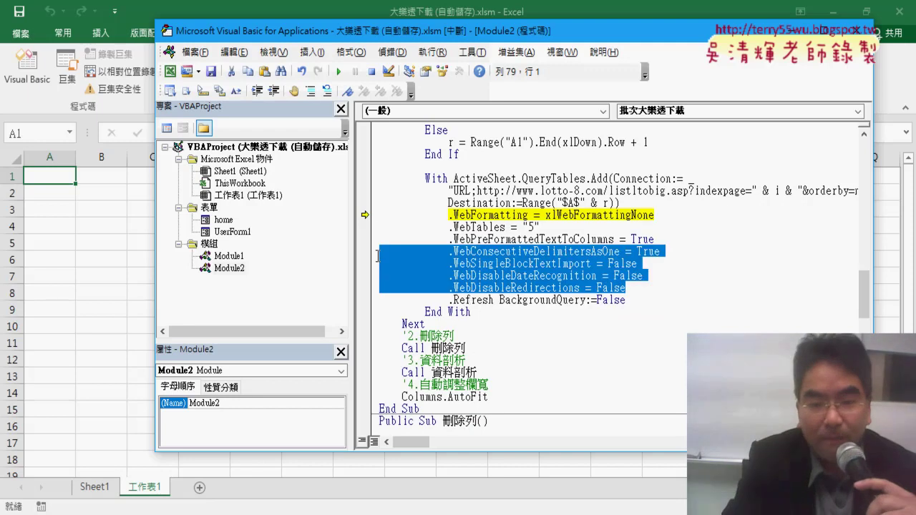
key("Delete")
key("Delete")
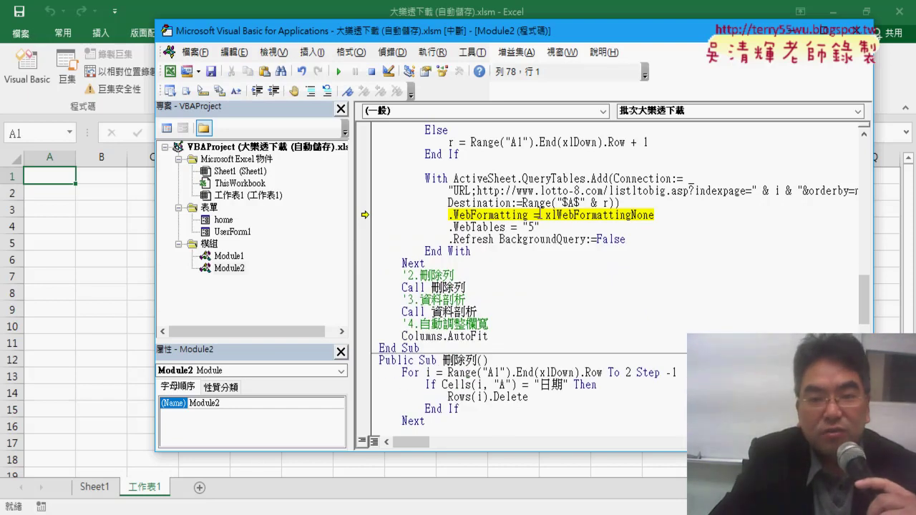
left_click_drag(529, 215, 449, 216)
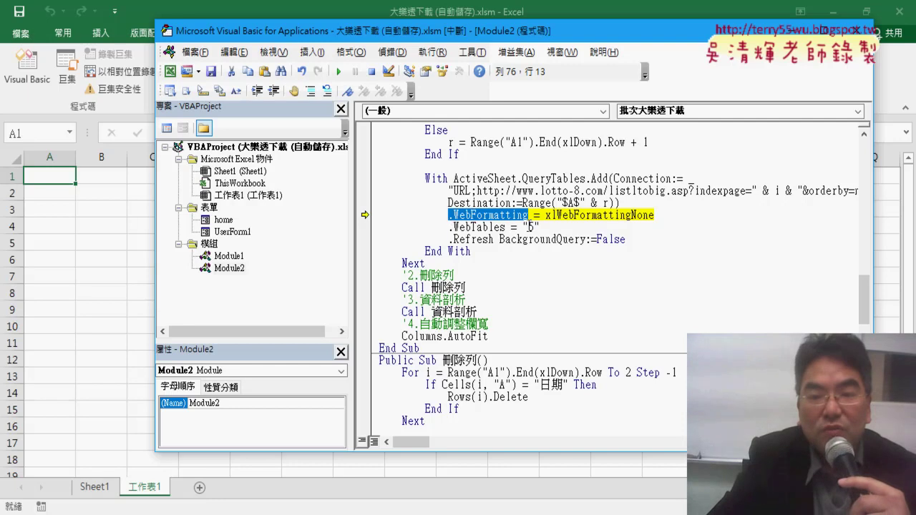
left_click_drag(541, 227, 455, 228)
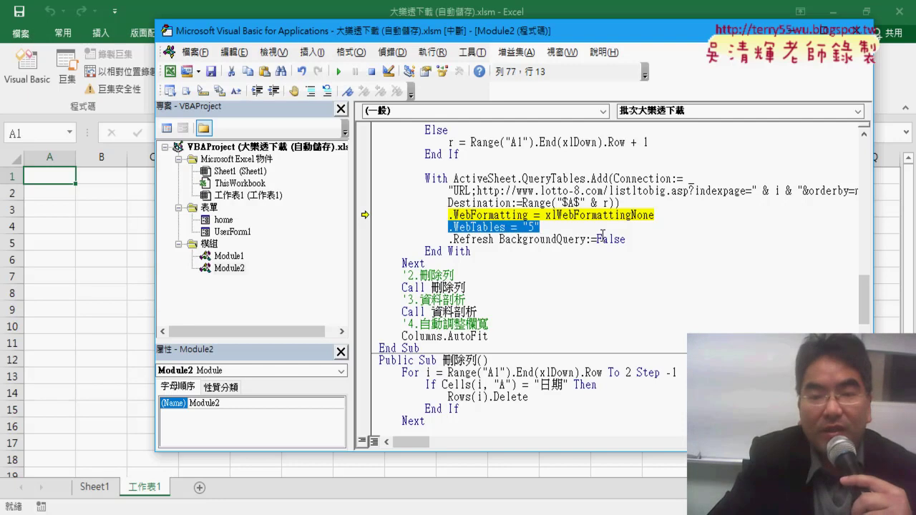
left_click_drag(625, 239, 365, 212)
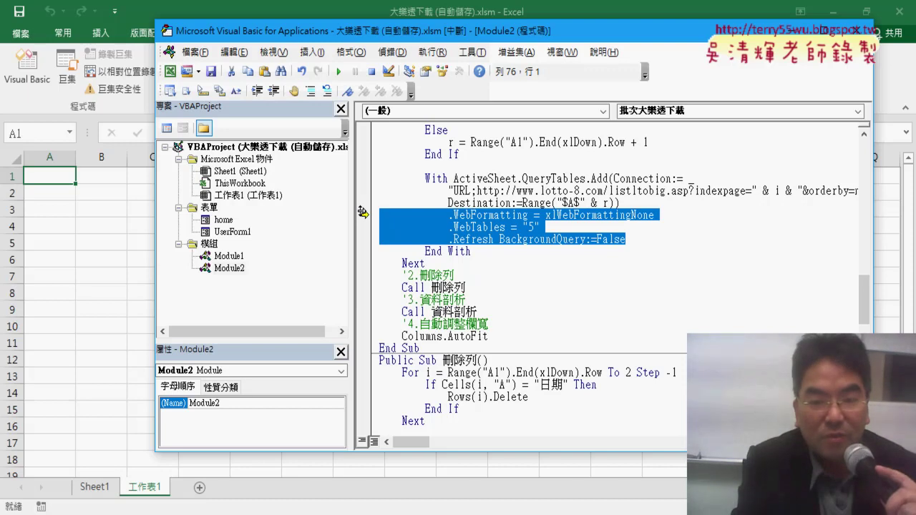
Step: Step the macro through the first page download and on to the next loop pass
key("F8")
key("F8")
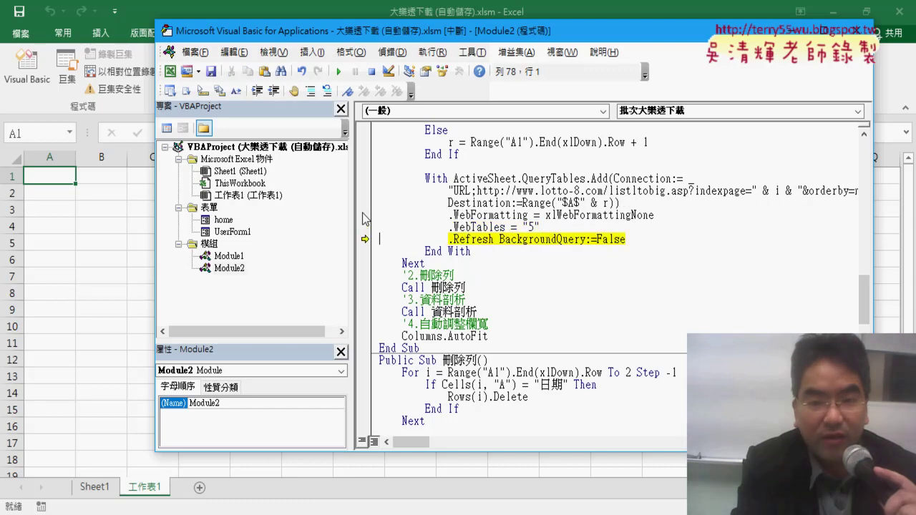
key("F8")
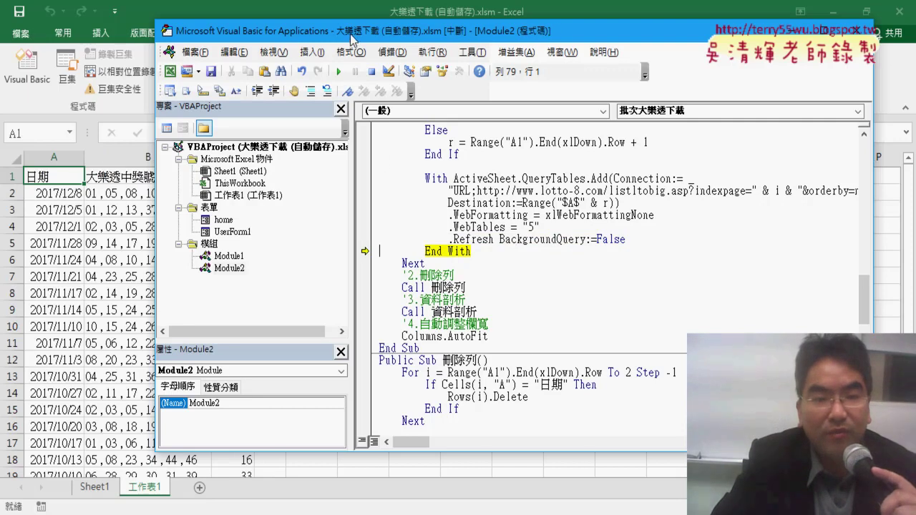
left_click_drag(350, 34, 460, 41)
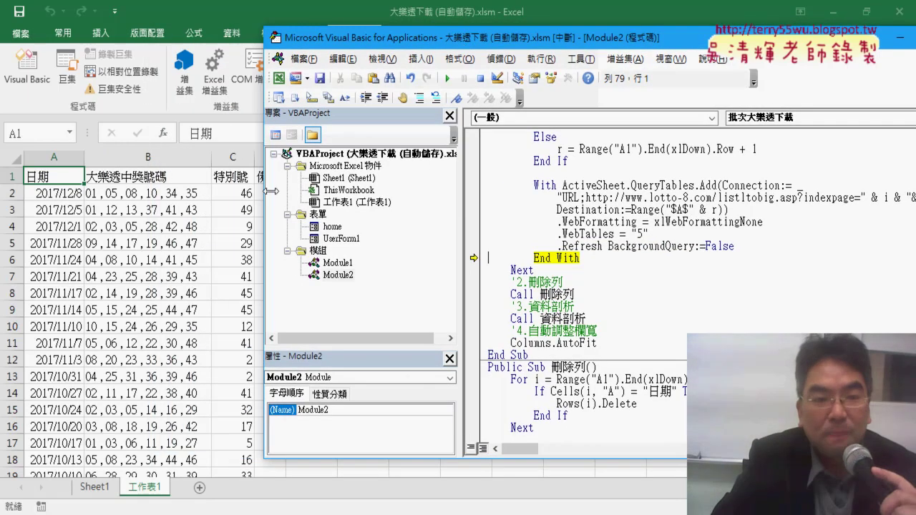
left_click_drag(271, 191, 291, 193)
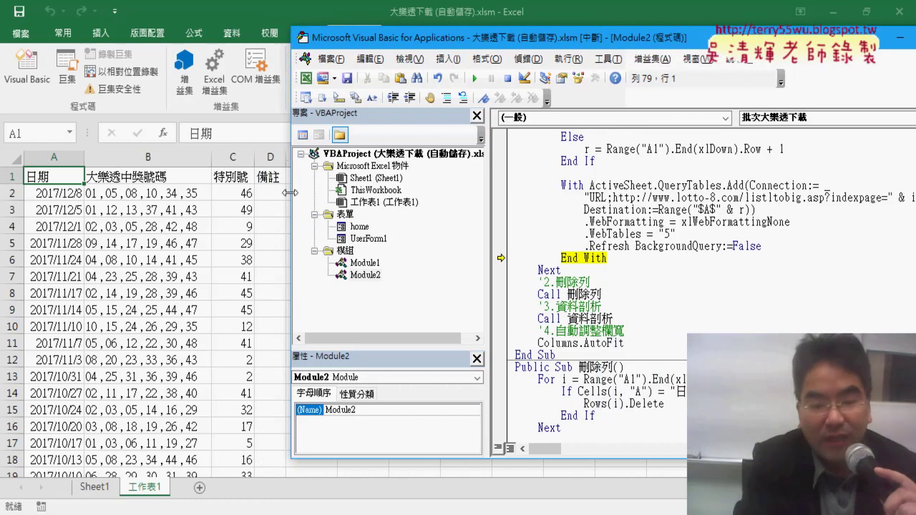
key("F8")
key("F8")
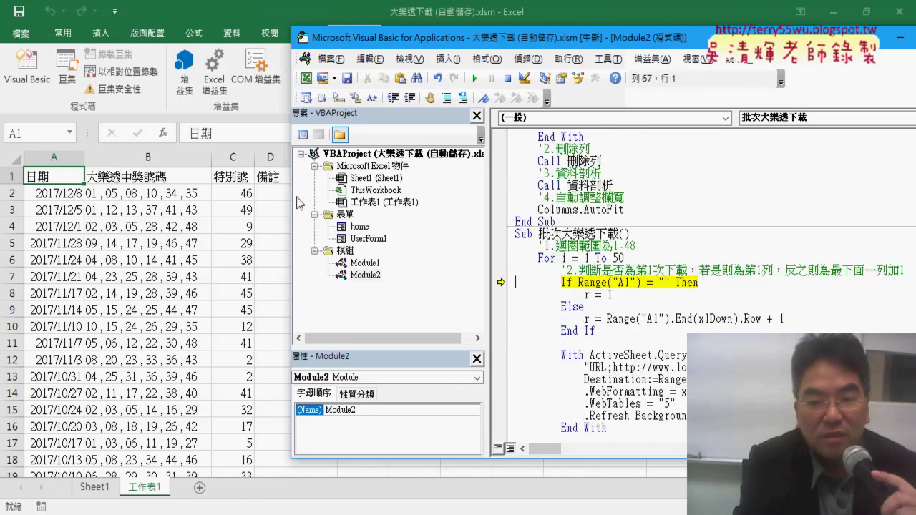
key("F8")
key("F8")
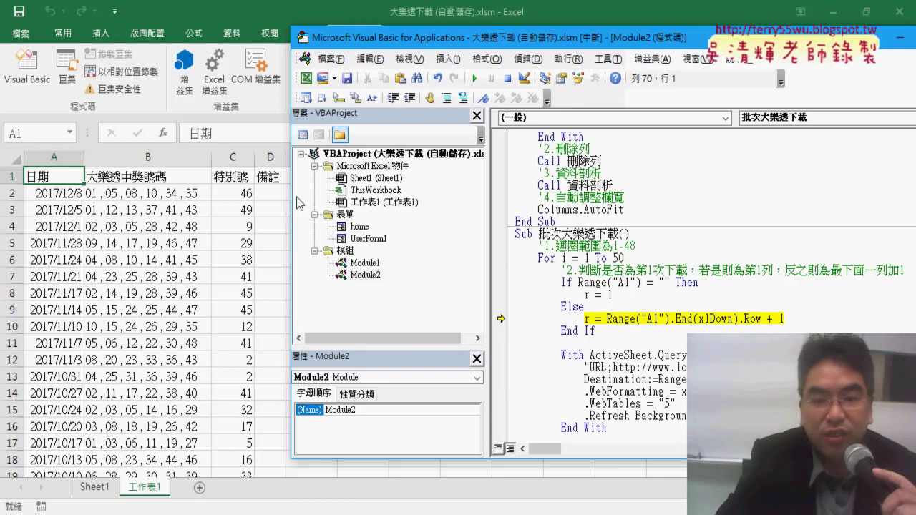
key("F8")
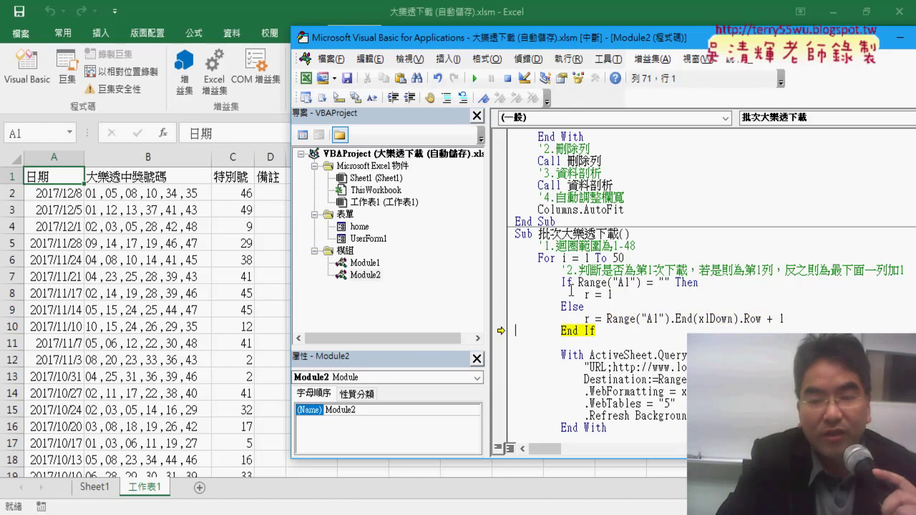
Step: Check the downloaded lottery data in 工作表1, then return to the macro code
mouse_move(588, 319)
key("alt+F11")
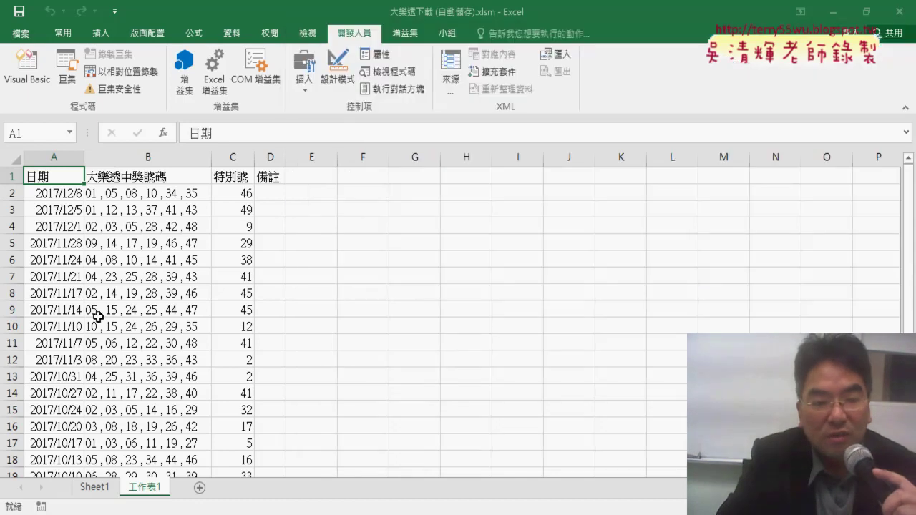
left_click(99, 310)
scroll(100, 309, "down", 9)
mouse_move(317, 501)
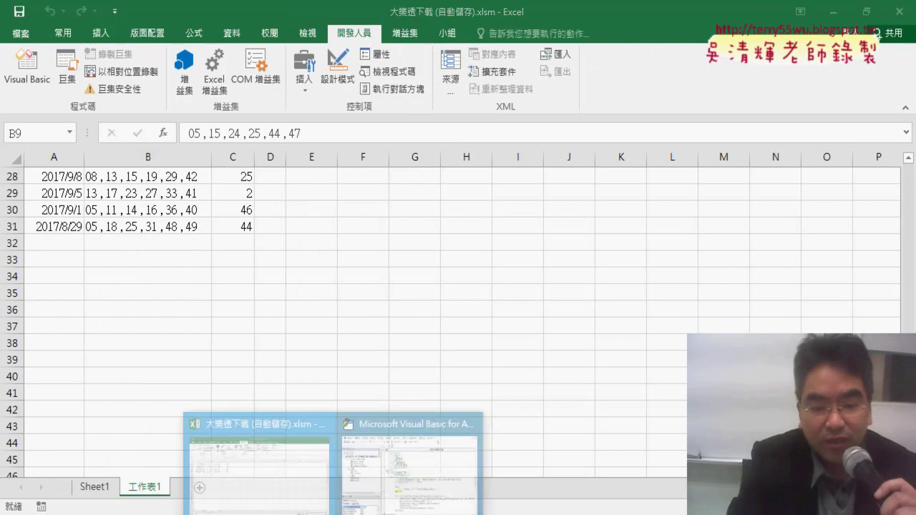
left_click(429, 497)
Step: Step into the second page download and set a breakpoint on Call 刪除列
key("F8")
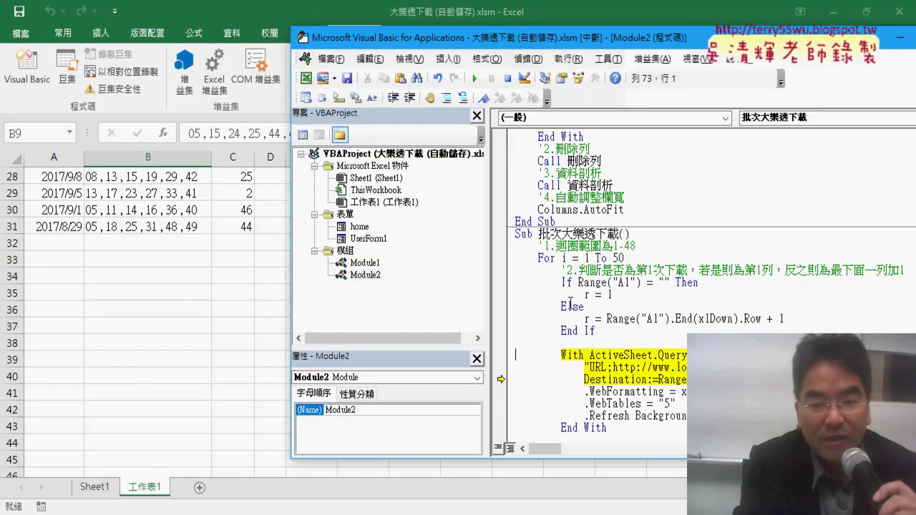
key("F8")
key("F8")
key("F8")
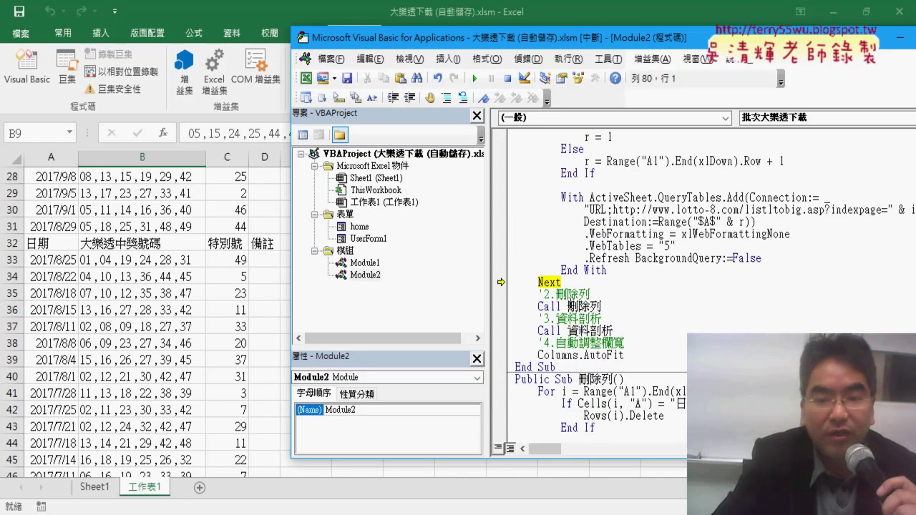
left_click(499, 306)
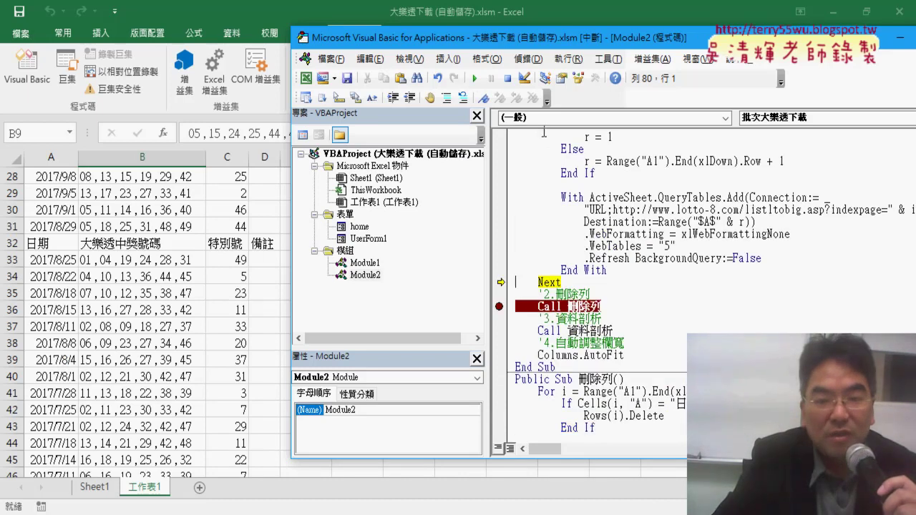
Step: Run to the Call 刪除列 stop, add a breakpoint on Call 資料剖析, and continue to remove header rows
left_click(475, 78)
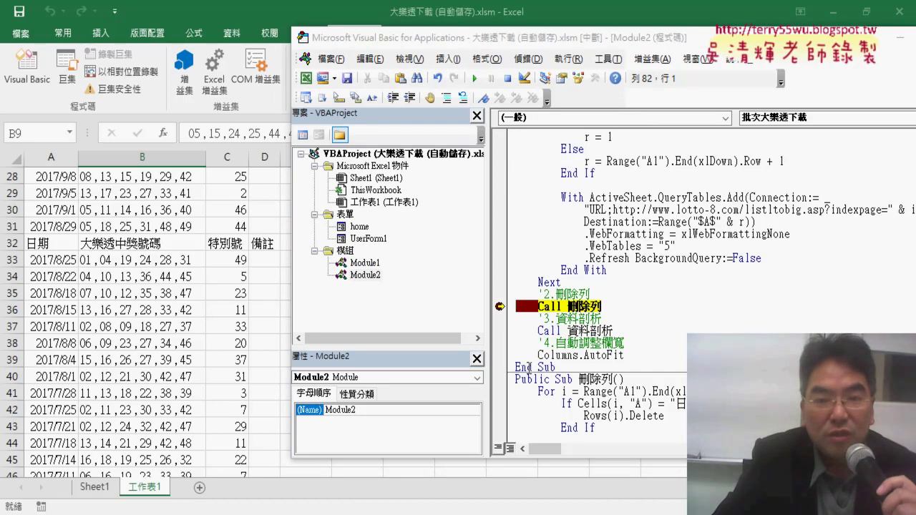
left_click(500, 331)
left_click(476, 78)
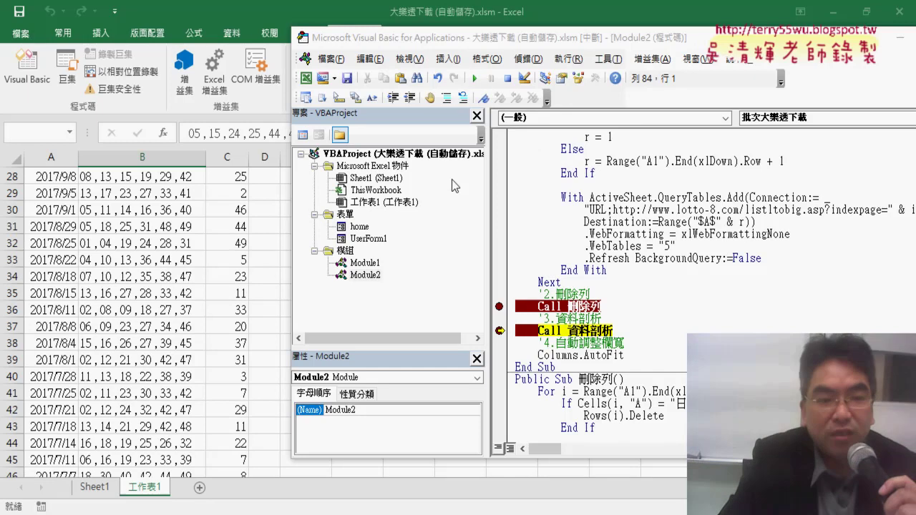
Step: Check the combined winning numbers in B2 and the target cells D2:H2 in 工作表1
left_click(124, 245)
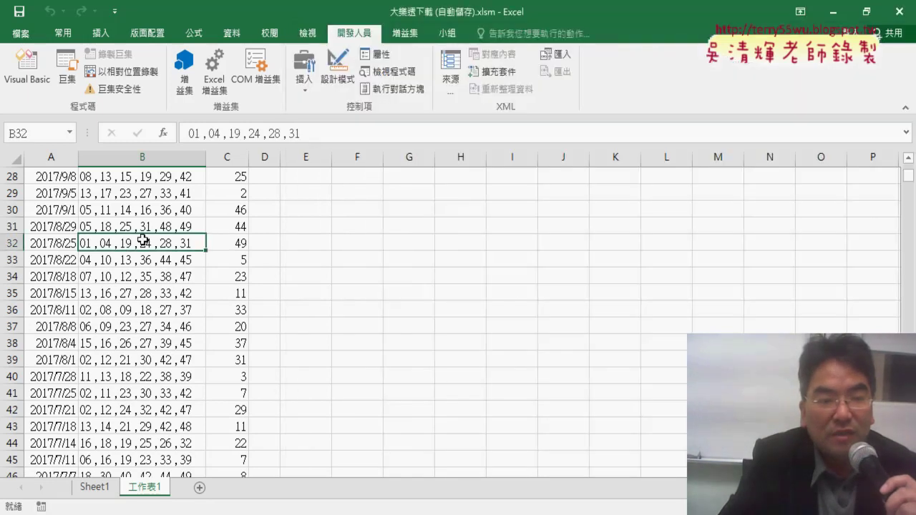
scroll(143, 239, "up", 5)
scroll(136, 207, "up", 4)
left_click(136, 195)
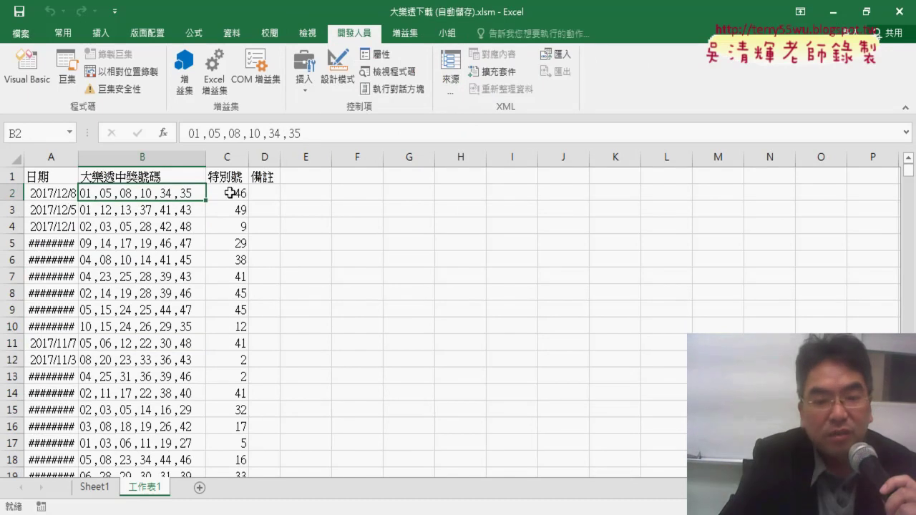
left_click_drag(264, 193, 458, 192)
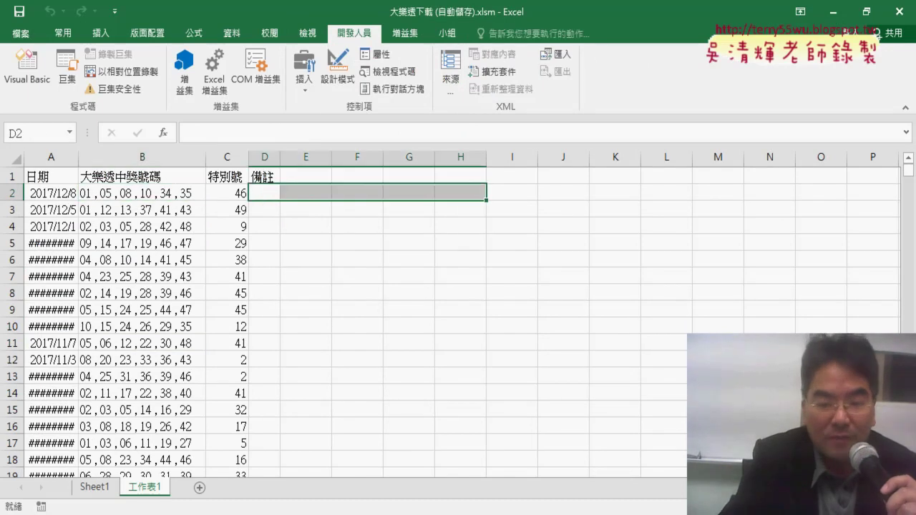
Step: Add a breakpoint on Columns.AutoFit and run the macro through splitting the numbers to the end
left_click(429, 458)
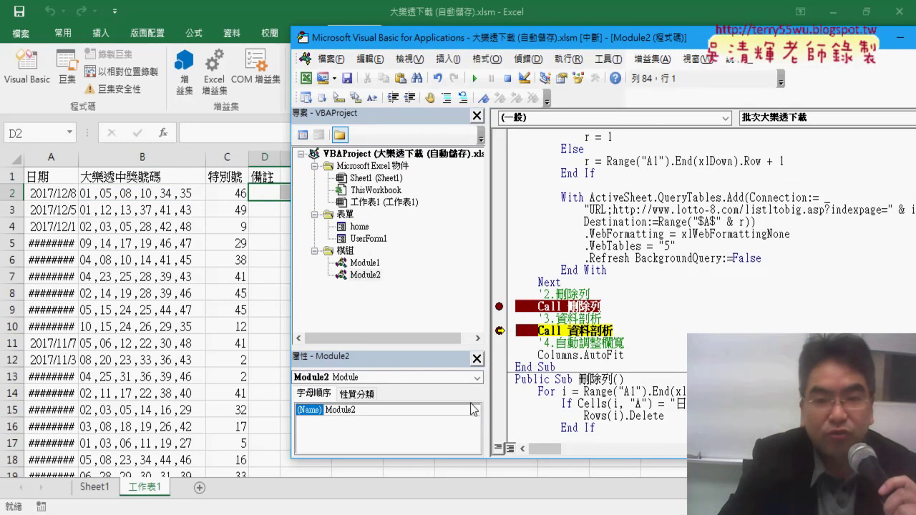
left_click(499, 355)
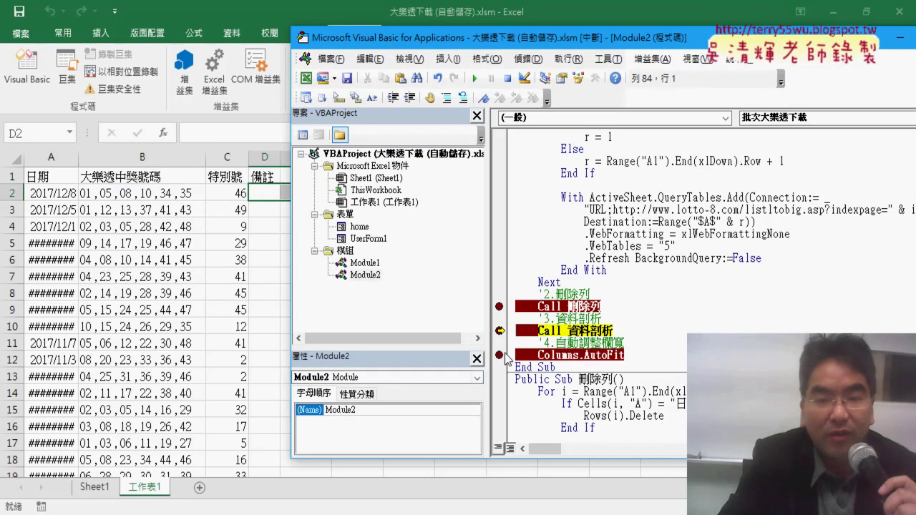
left_click(472, 78)
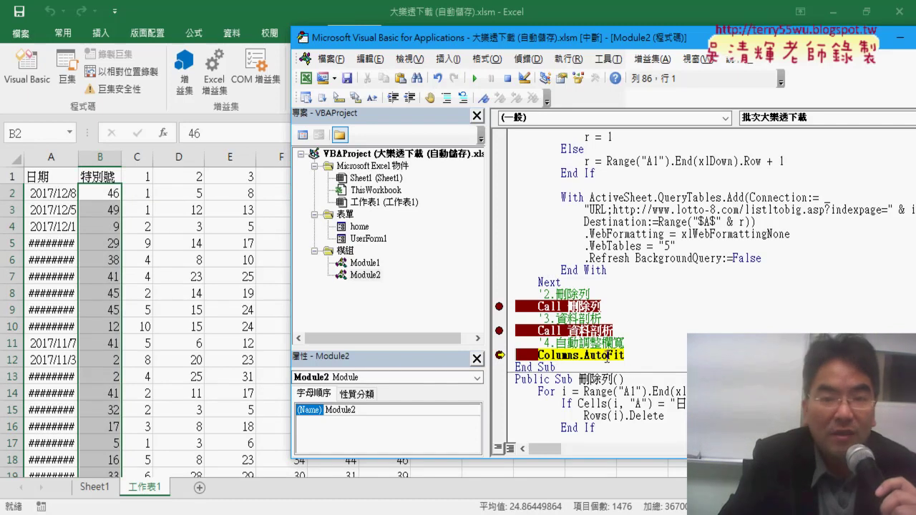
left_click(478, 79)
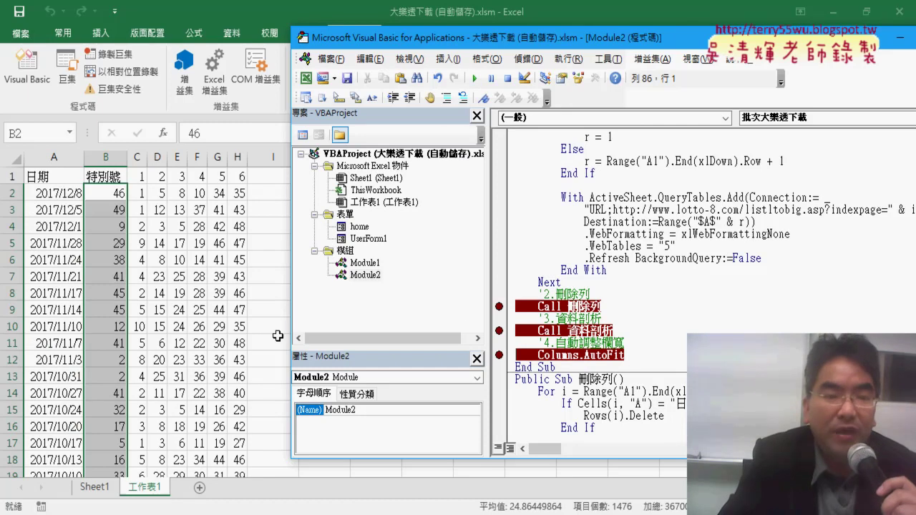
Step: Verify in 工作表1 that draws run from A2 to row 1477 (2004/1/5), then switch to Chrome
left_click(279, 278)
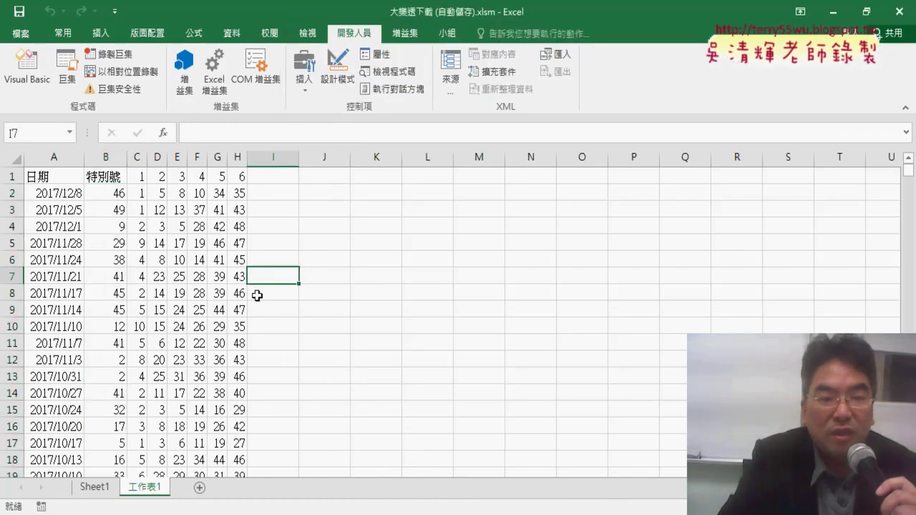
left_click(44, 199)
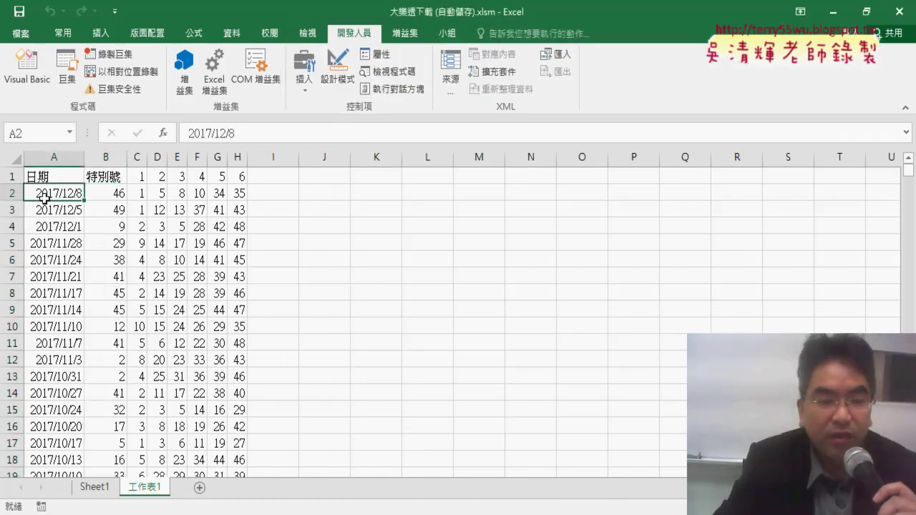
key("ctrl+Down")
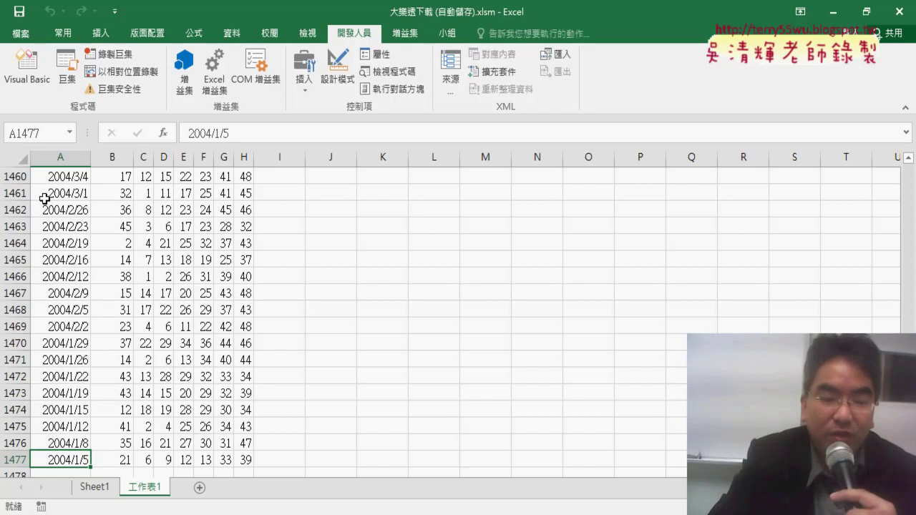
key("alt+Tab")
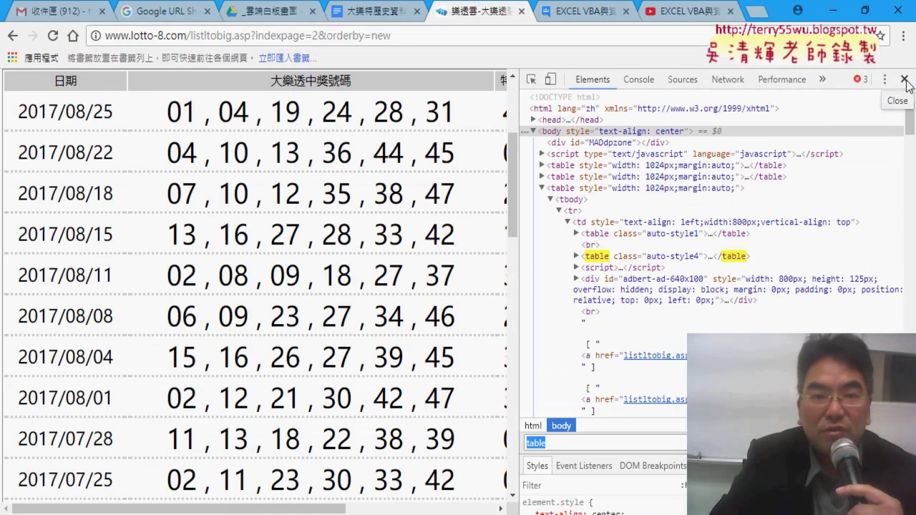
Step: Close DevTools on lotto-8.com, underline the page address in red, then clear it and return to VBA
left_click(903, 78)
scroll(911, 224, "up", 3)
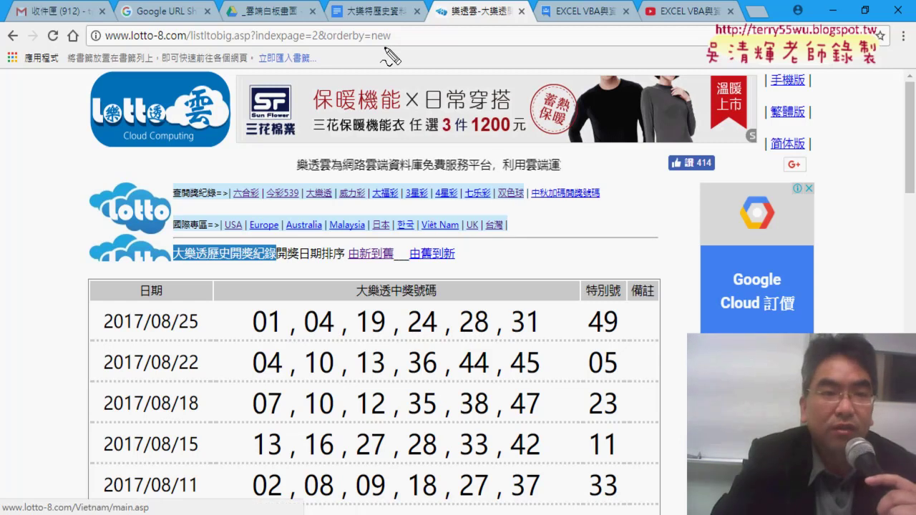
mouse_move(386, 44)
left_mouse_down()
mouse_move(107, 53)
mouse_move(409, 64)
mouse_move(412, 55)
left_mouse_up()
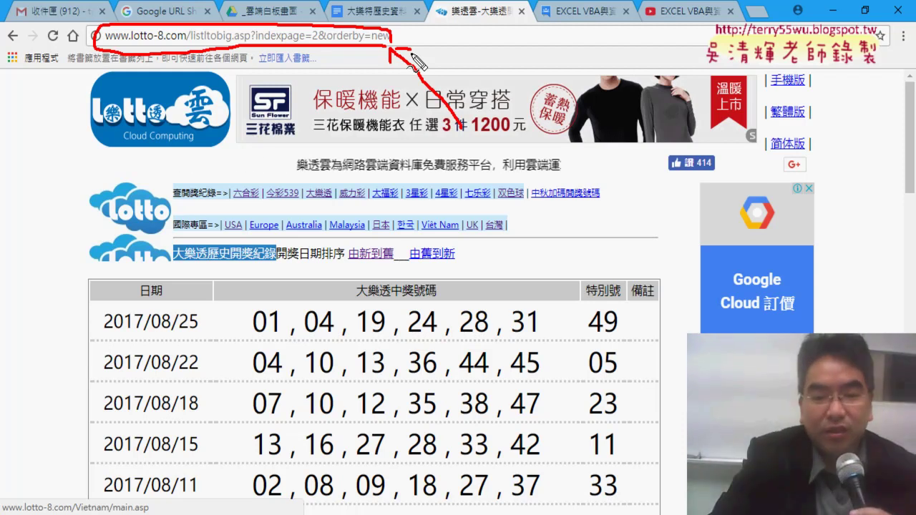
key("Escape")
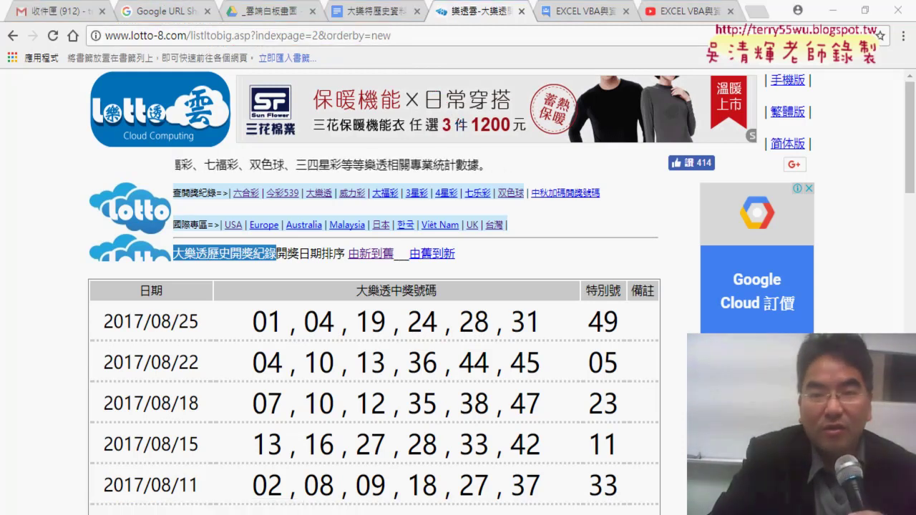
left_click(412, 486)
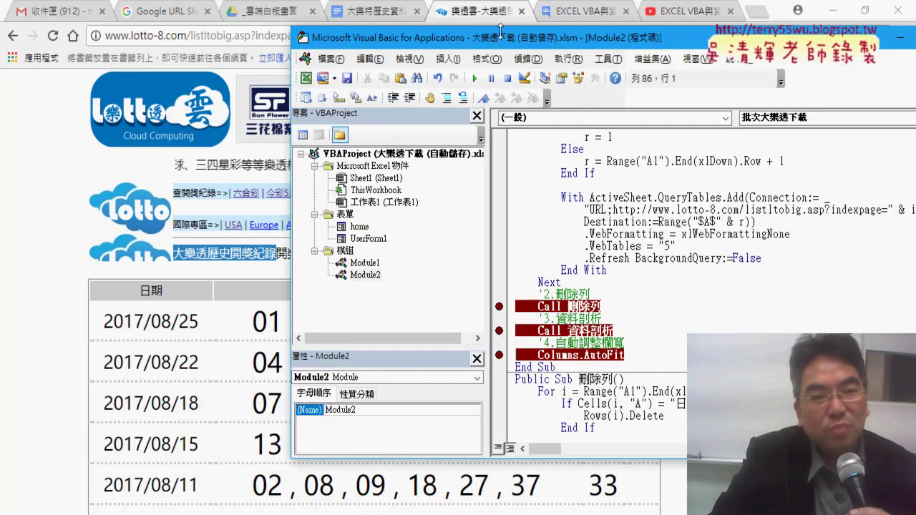
Step: Widen the VBA code pane and scroll through the batch-download macro, then switch back to the lotto page
left_click_drag(500, 30, 288, 33)
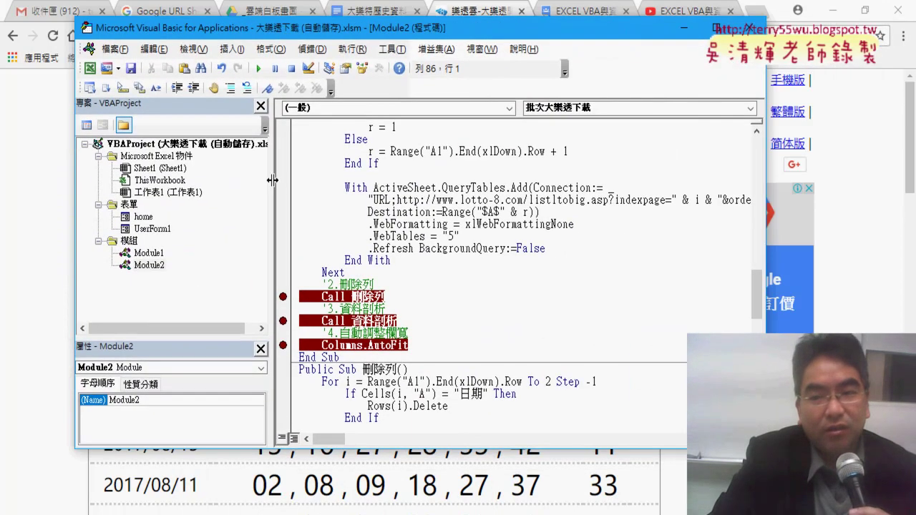
left_click_drag(277, 185, 204, 185)
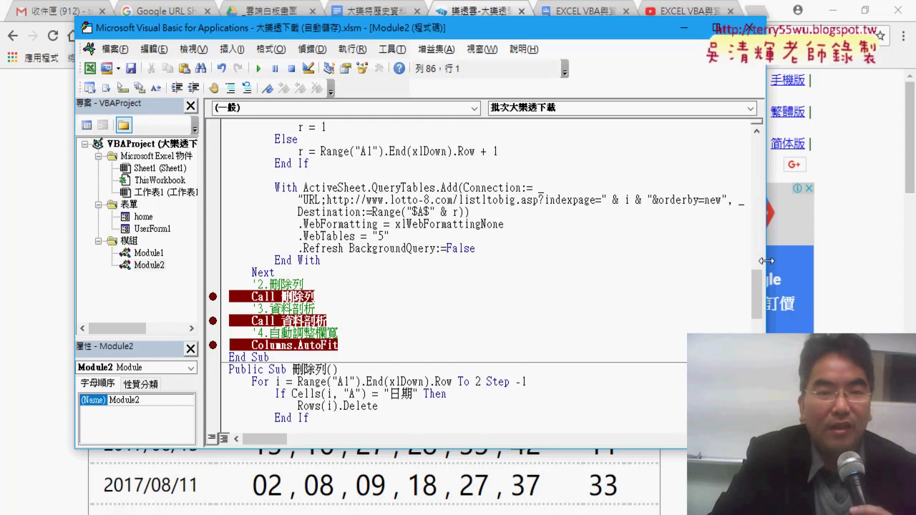
mouse_move(766, 261)
left_mouse_down()
mouse_move(827, 260)
mouse_move(814, 260)
left_mouse_up()
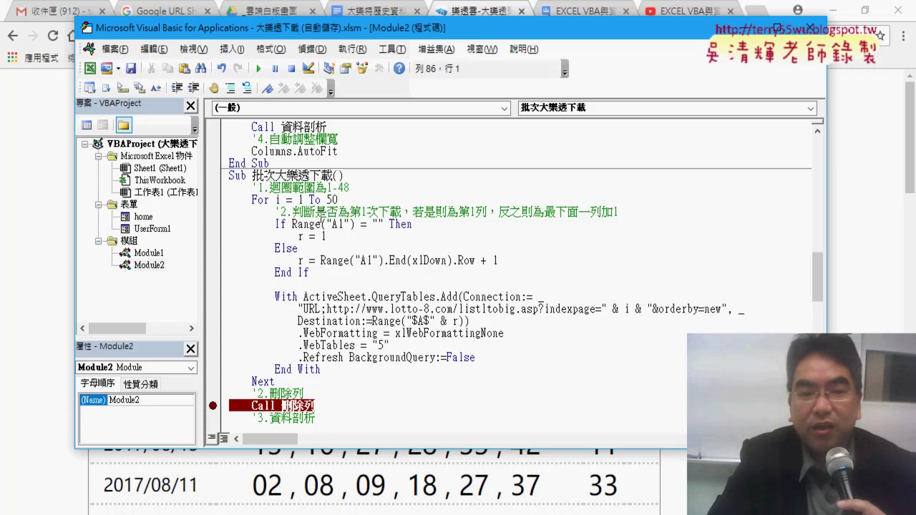
scroll(329, 356, "down", 1)
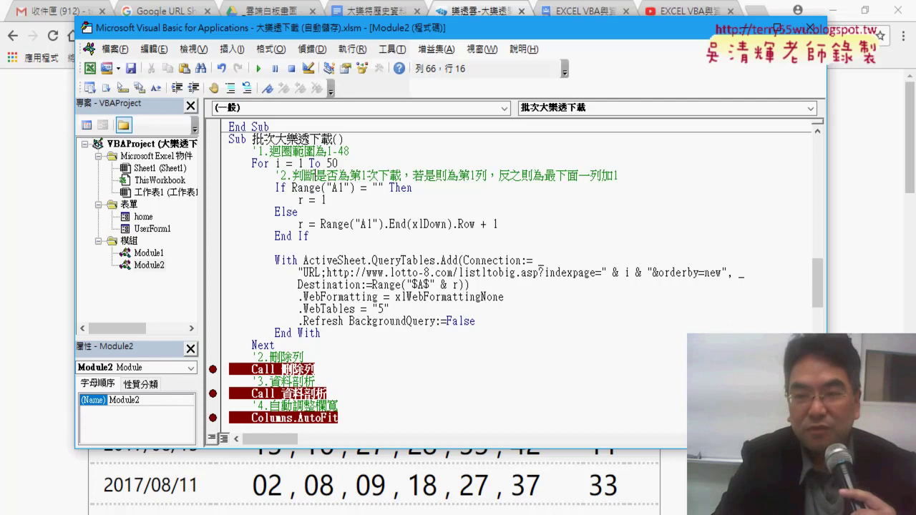
key("alt+Tab")
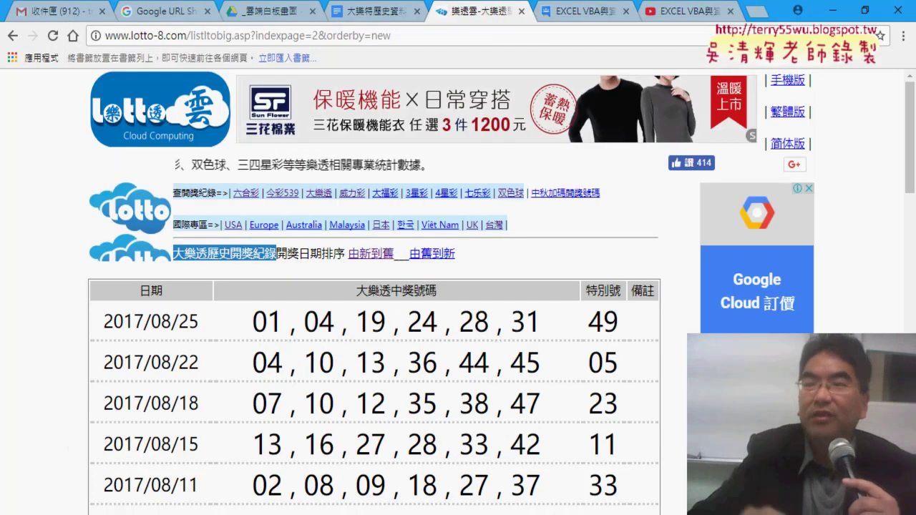
Step: Open and close DevTools on the lotto-8 page, then switch to the 大樂特歷史資料下載程式碼 document
key("F12")
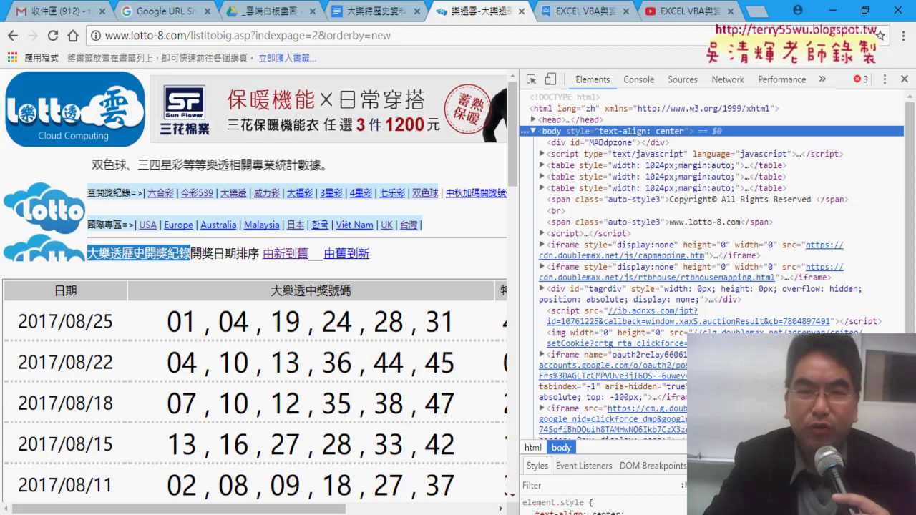
left_click(905, 80)
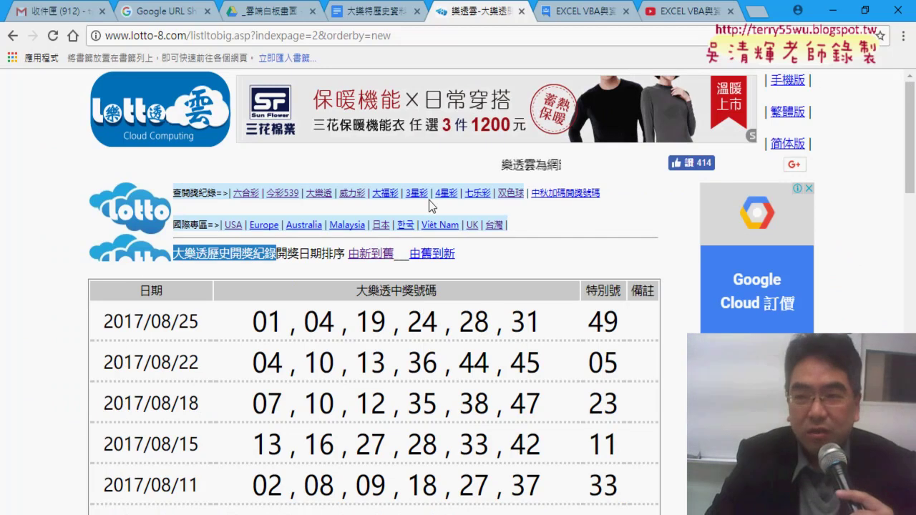
left_click(374, 11)
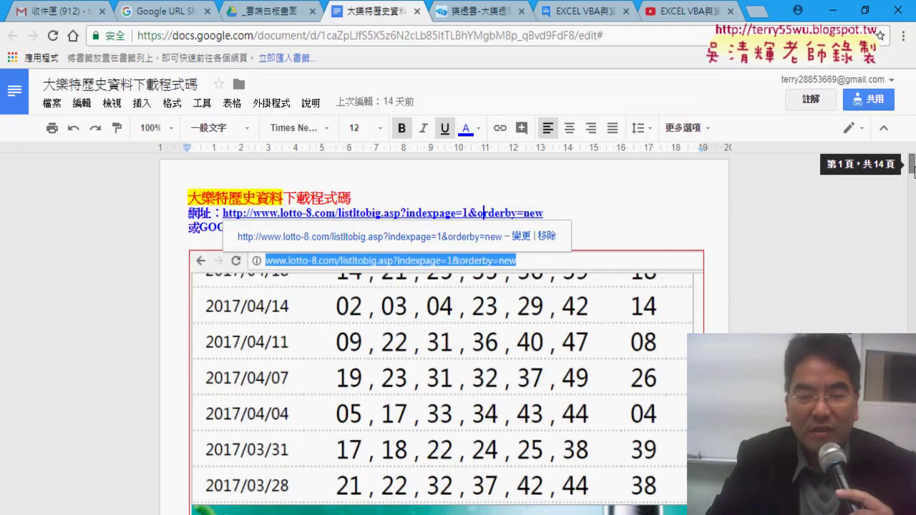
Step: Scroll to the 大樂透IE版 section on page 7 and select 'IE版' in its heading
left_click_drag(911, 166, 912, 340)
scroll(471, 274, "down", 1)
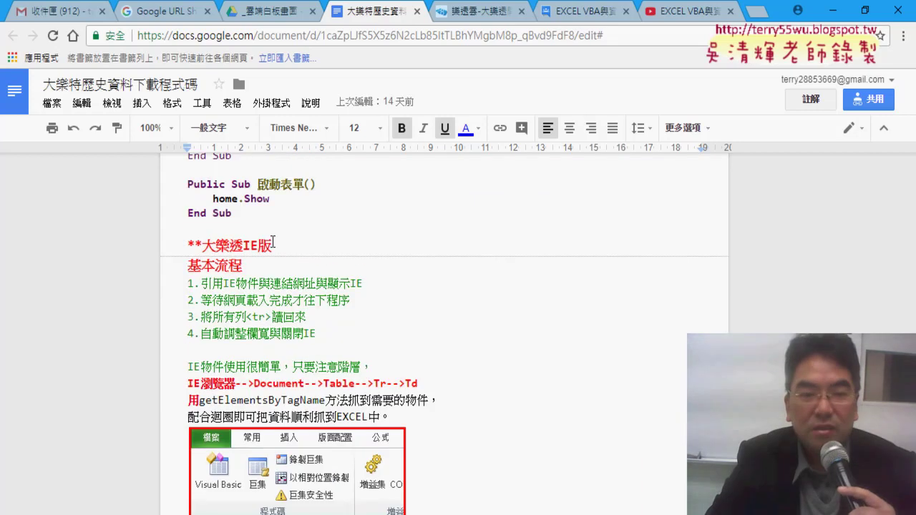
left_click_drag(243, 245, 272, 245)
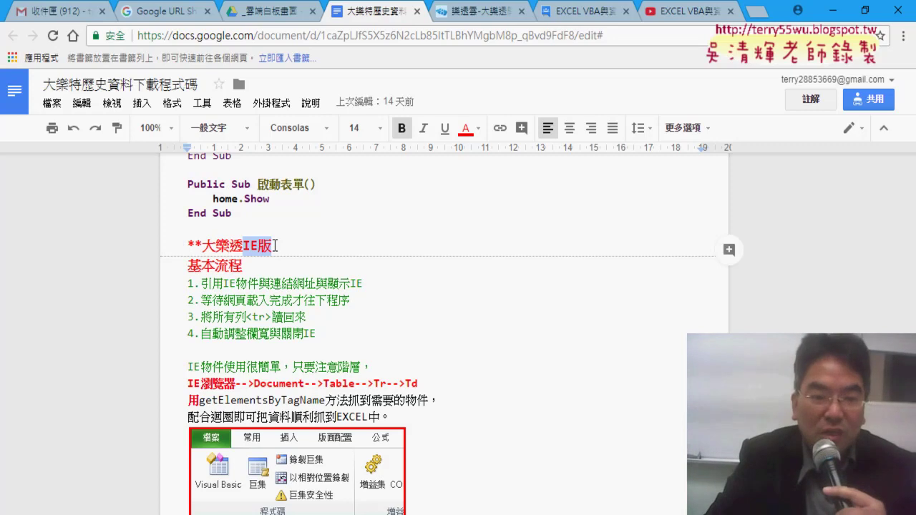
scroll(358, 279, "down", 3)
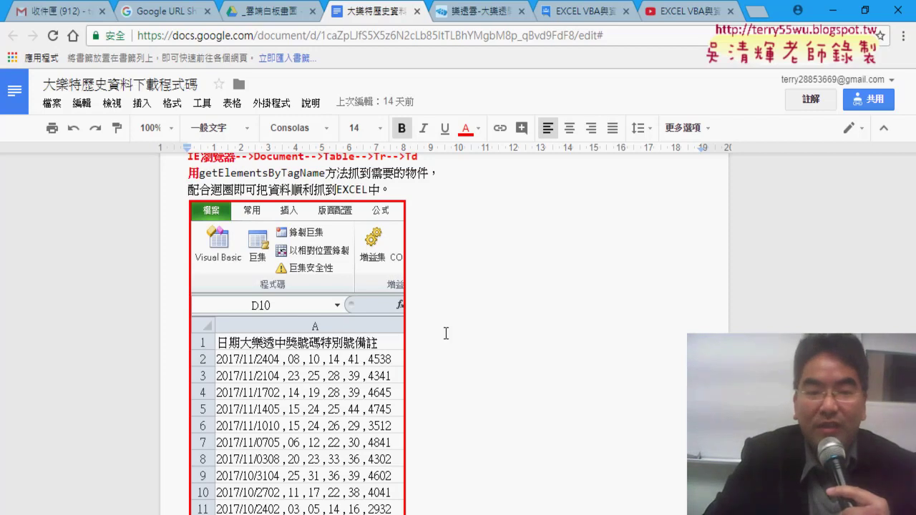
scroll(446, 333, "up", 3)
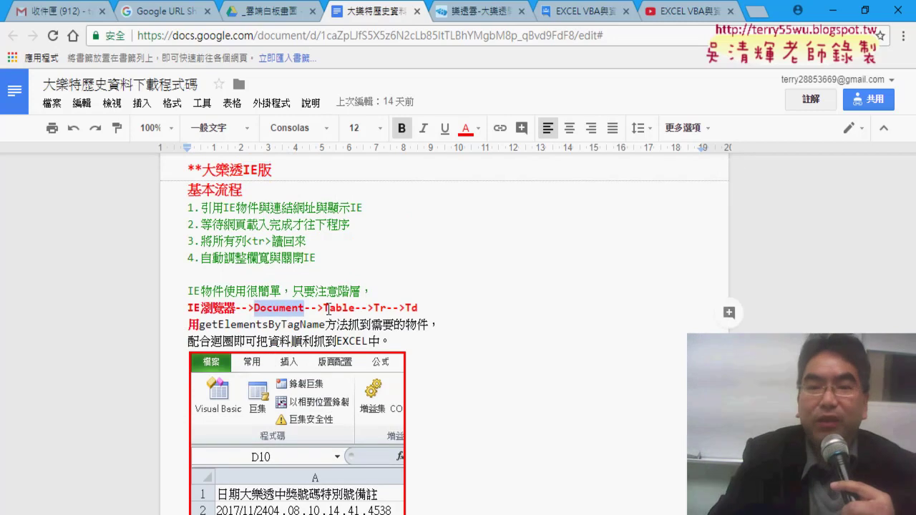
left_click_drag(323, 307, 353, 308)
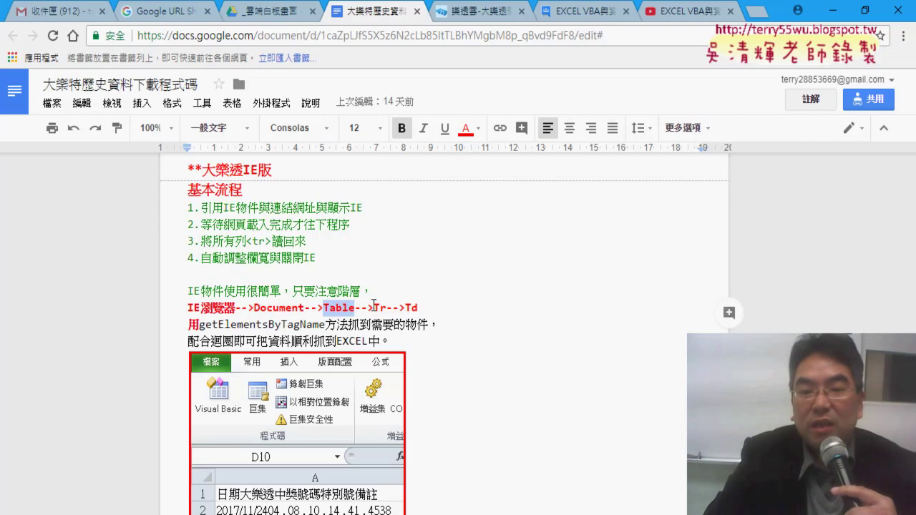
left_click_drag(373, 306, 419, 306)
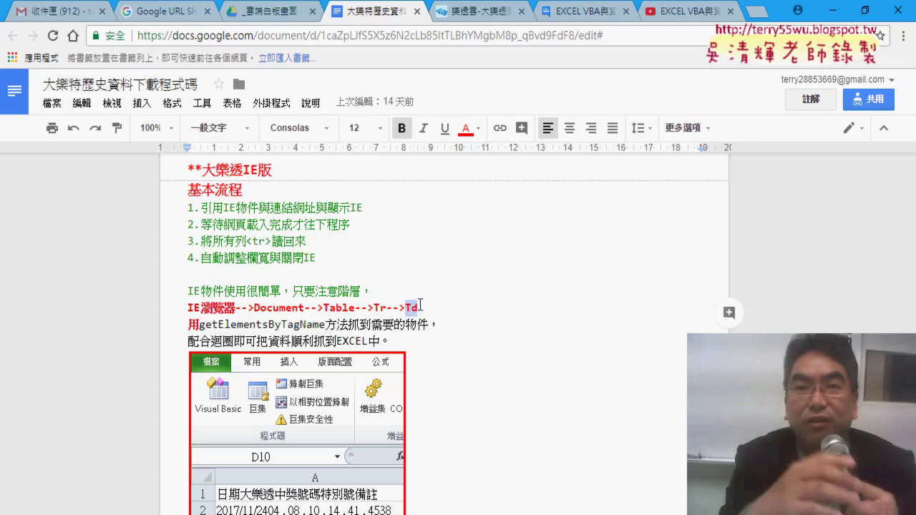